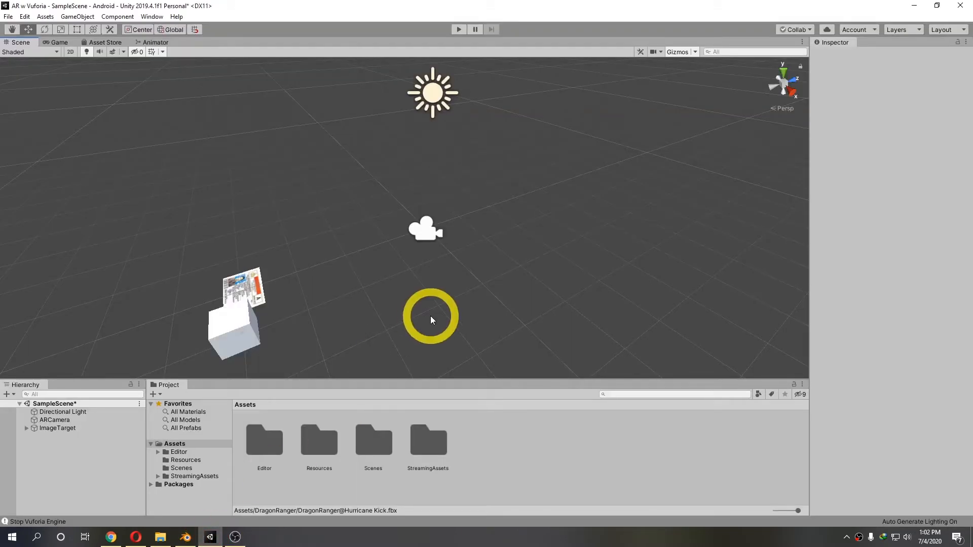
Import the DragonRangerChibi@Fist Fight A.fbx model into the Assets folder, place it in the scene and shift it along the X axis.
{"action": "left_click", "coordinate": [257, 334]}
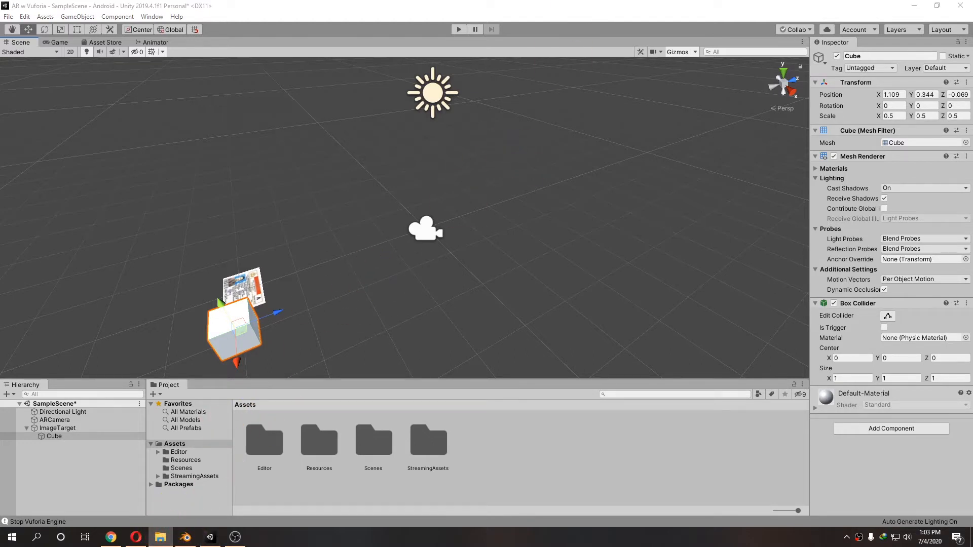
{"action": "left_click_drag", "start_coordinate": [385, 83], "coordinate": [485, 446]}
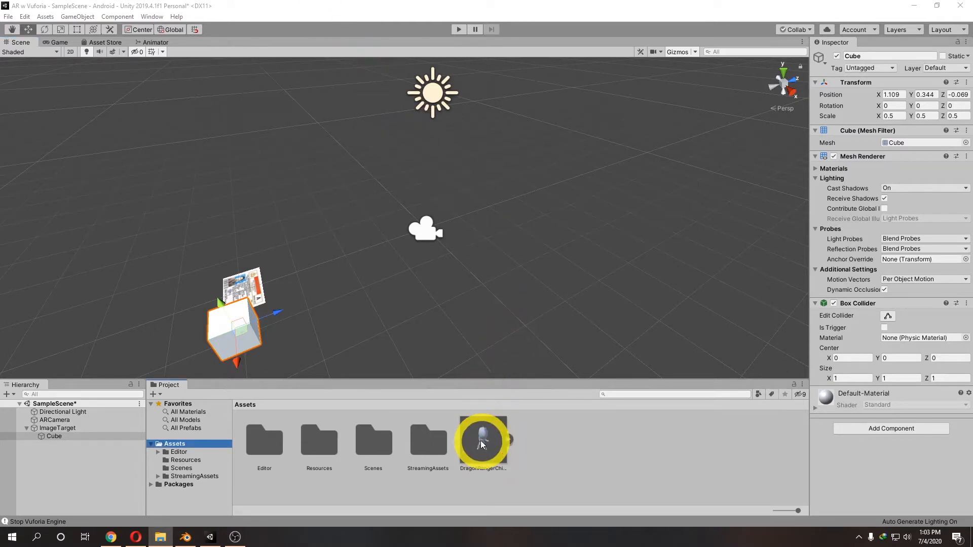
{"action": "left_click", "coordinate": [488, 442]}
{"action": "left_click_drag", "start_coordinate": [484, 445], "coordinate": [454, 276]}
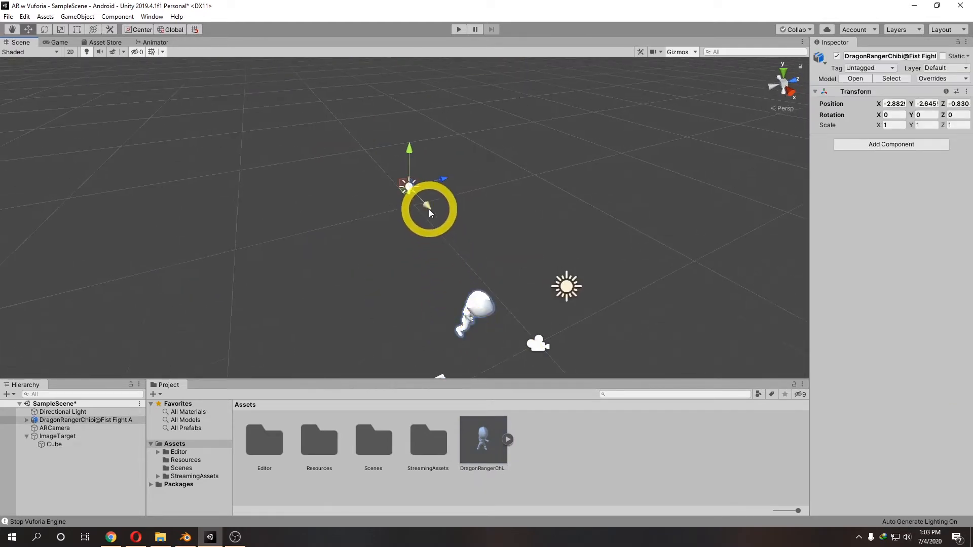
{"action": "left_click_drag", "start_coordinate": [429, 208], "coordinate": [377, 166]}
{"action": "left_click_drag", "start_coordinate": [439, 262], "coordinate": [438, 339], "text": "alt"}
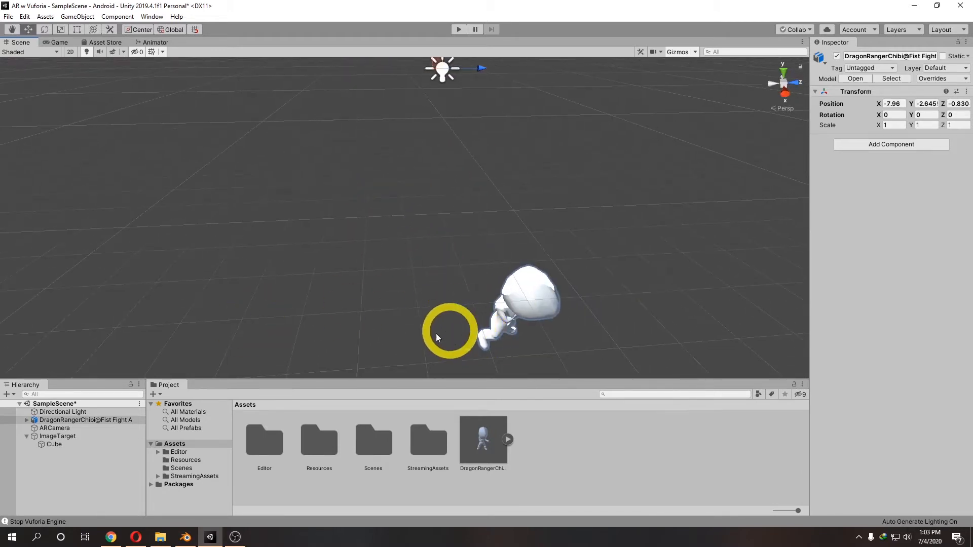
Expand the chibi model's hierarchy and inspect its mesh, Armature.001 and Light child objects.
{"action": "left_click", "coordinate": [96, 420]}
{"action": "left_click", "coordinate": [26, 421]}
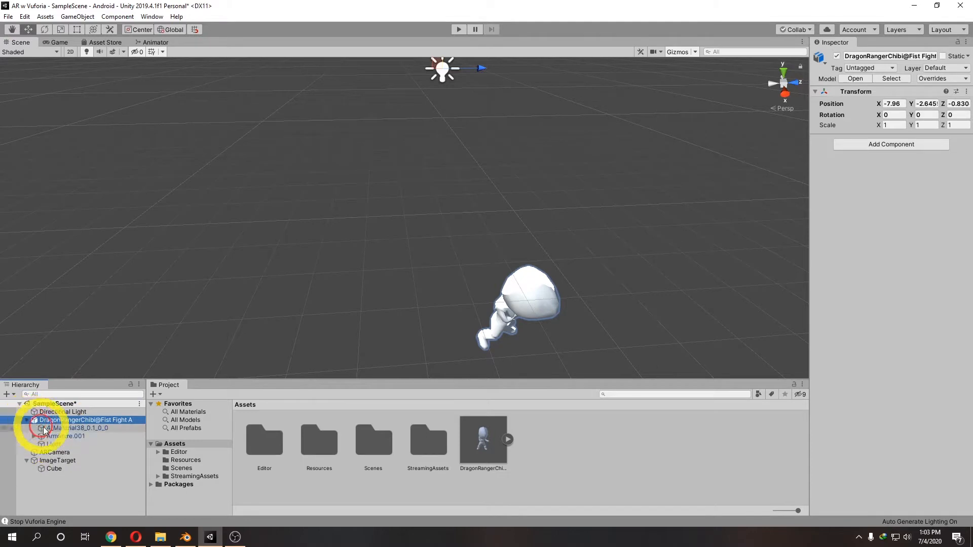
{"action": "left_click", "coordinate": [45, 429]}
{"action": "left_click", "coordinate": [68, 437]}
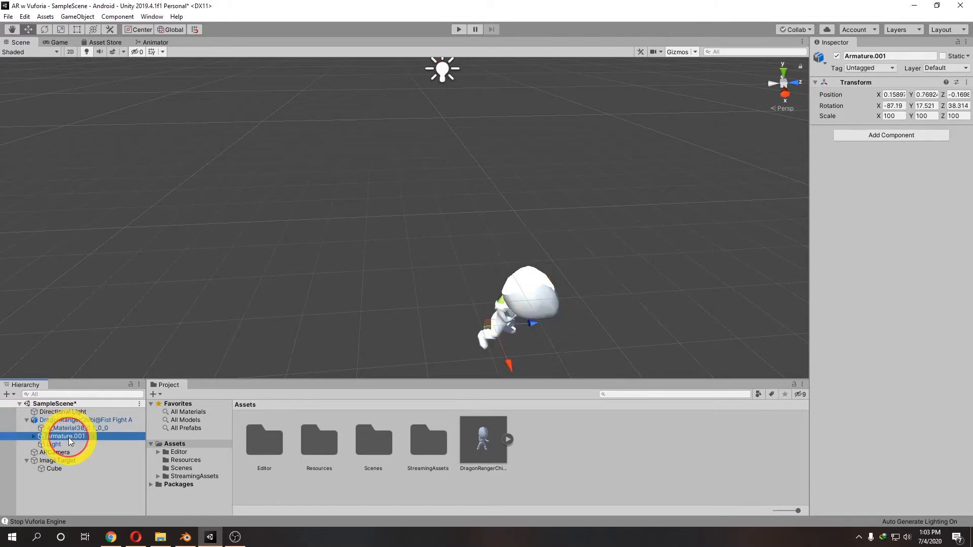
{"action": "left_click", "coordinate": [60, 445]}
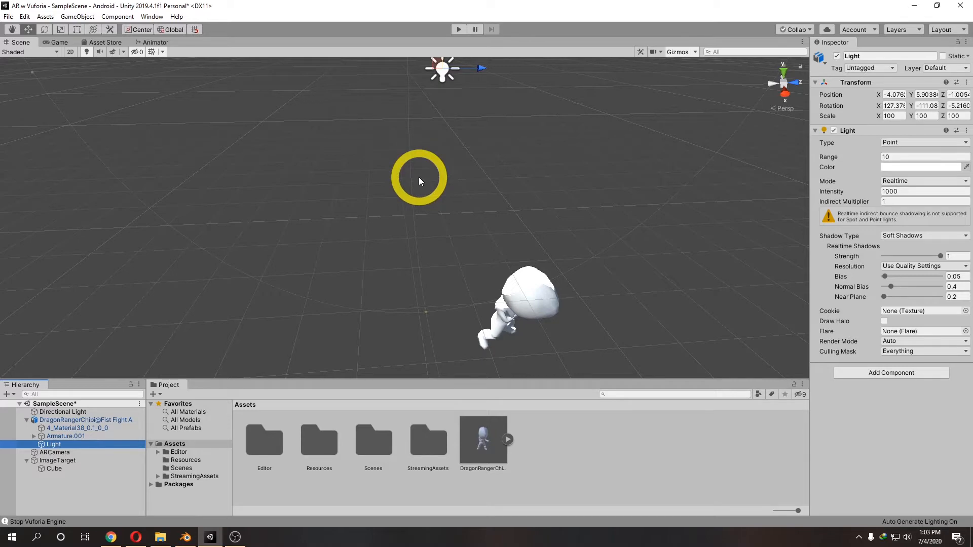
{"action": "scroll", "coordinate": [453, 151], "scroll_direction": "down", "scroll_amount": 2}
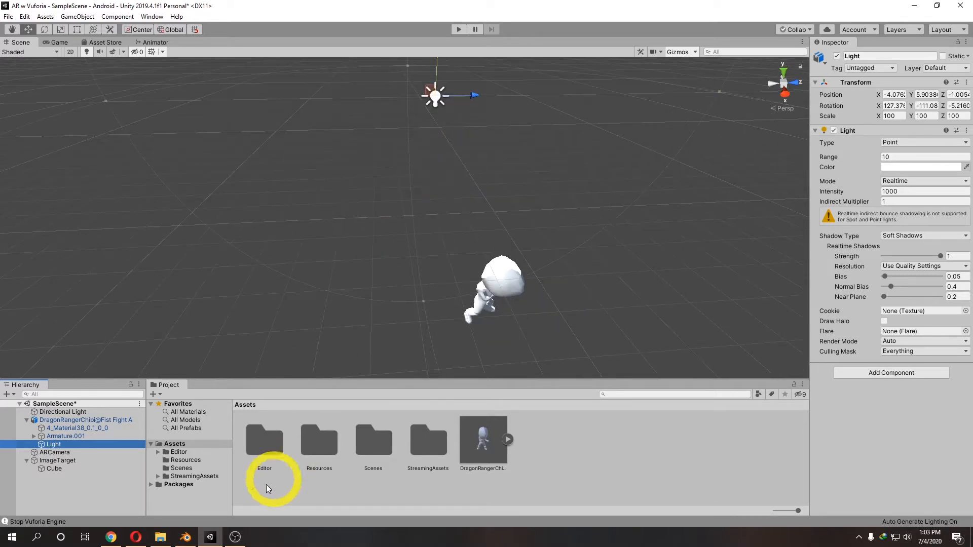
Switch to Blender and box-select the chibi character together with the light.
{"action": "left_click", "coordinate": [187, 538]}
{"action": "middle_click_drag", "start_coordinate": [446, 298], "coordinate": [529, 296], "text": "ctrl"}
{"action": "left_click_drag", "start_coordinate": [497, 184], "coordinate": [646, 388]}
{"action": "middle_click_drag", "start_coordinate": [686, 266], "coordinate": [648, 276]}
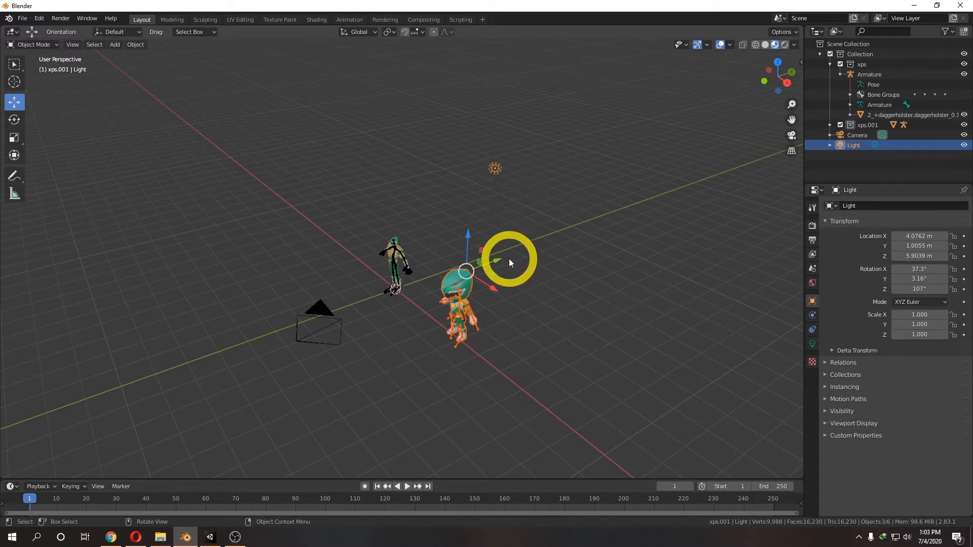
Move the light away from the chibi character to about -8.87 m in X, and box-select the character without it.
{"action": "left_click", "coordinate": [534, 259]}
{"action": "left_click", "coordinate": [494, 169]}
{"action": "left_click_drag", "start_coordinate": [520, 184], "coordinate": [318, 113]}
{"action": "left_click_drag", "start_coordinate": [434, 258], "coordinate": [490, 350]}
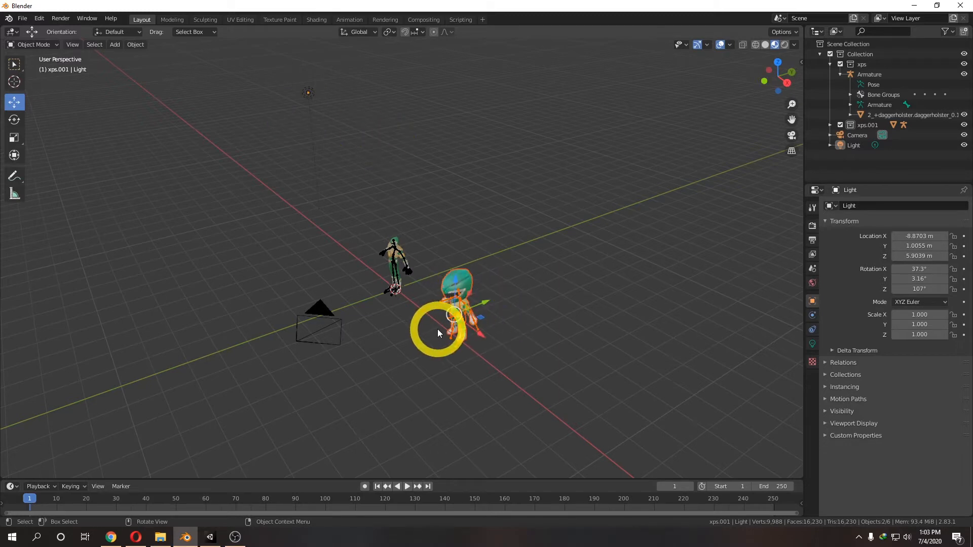
Switch back to Unity and examine the material settings of the chibi model's 4_Material38_0.1_0_0 mesh.
{"action": "left_click", "coordinate": [209, 538]}
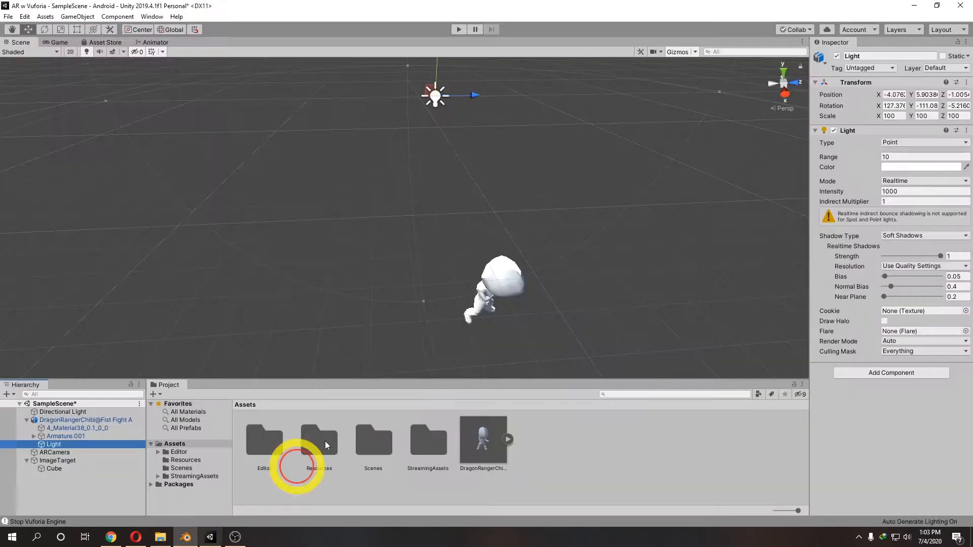
{"action": "left_click", "coordinate": [499, 288]}
{"action": "left_click_drag", "start_coordinate": [497, 289], "coordinate": [410, 289], "text": "alt"}
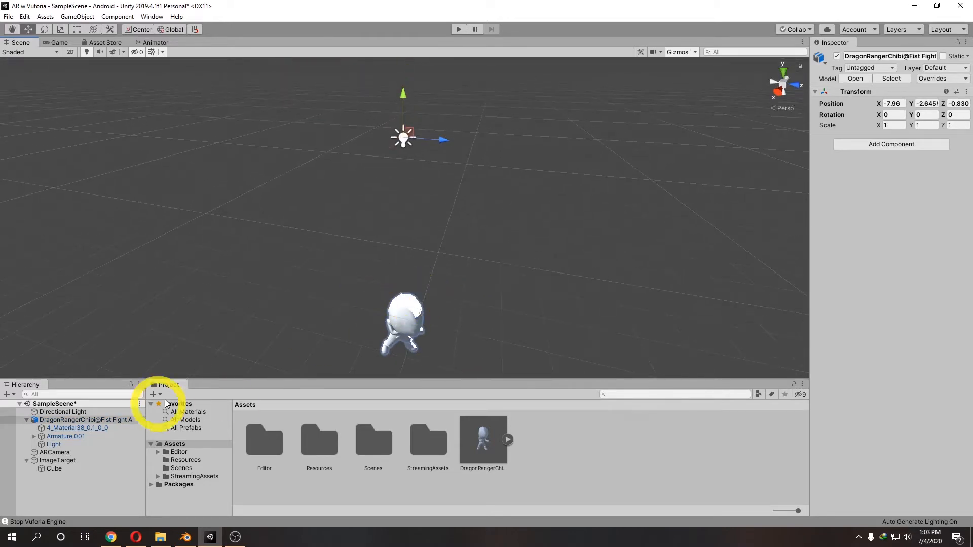
{"action": "left_click", "coordinate": [89, 429]}
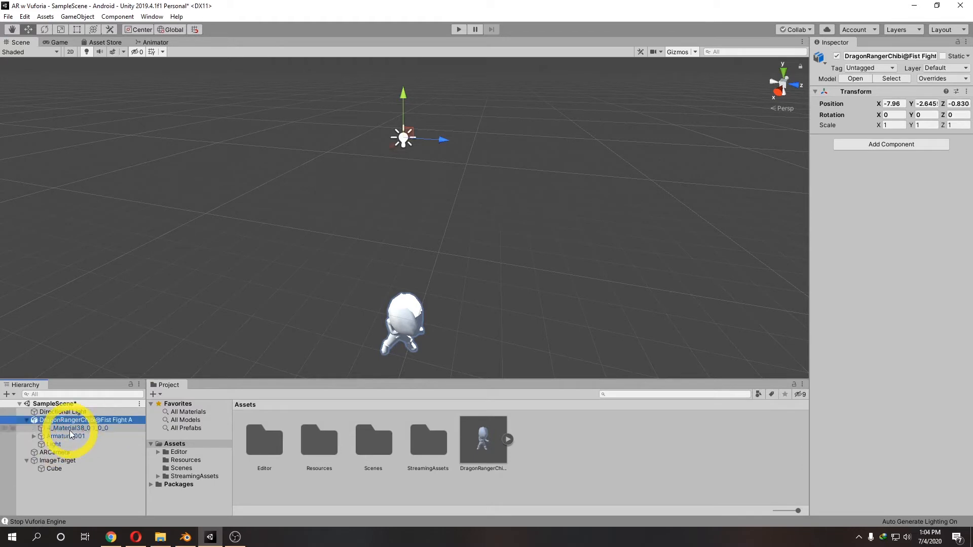
{"action": "left_click", "coordinate": [71, 429]}
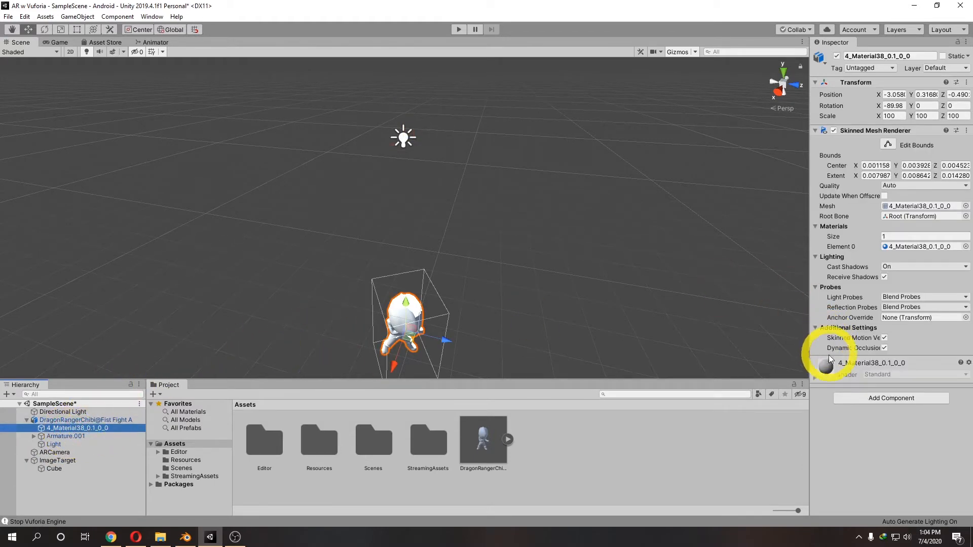
{"action": "left_click", "coordinate": [815, 378]}
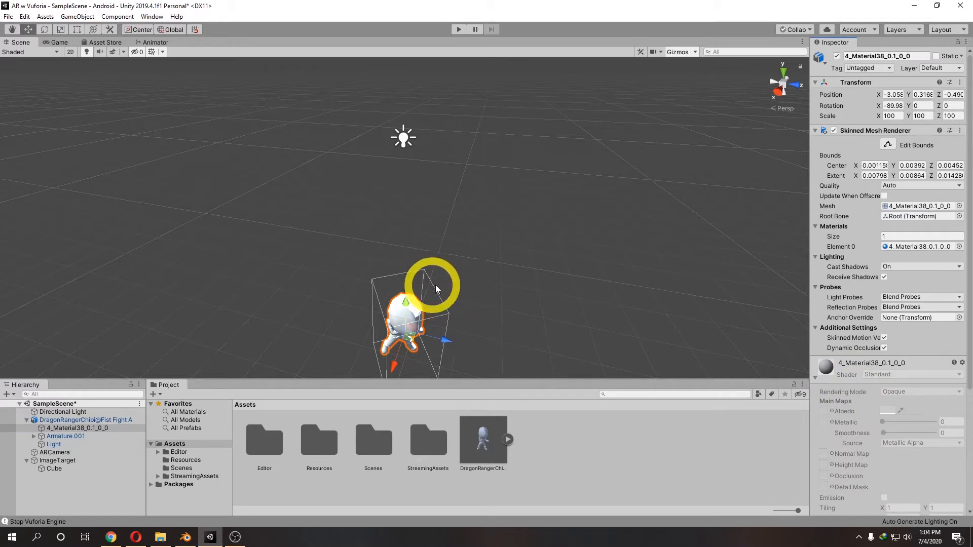
Delete the chibi model from the scene and its FBX asset from the Assets folder.
{"action": "left_click", "coordinate": [112, 421]}
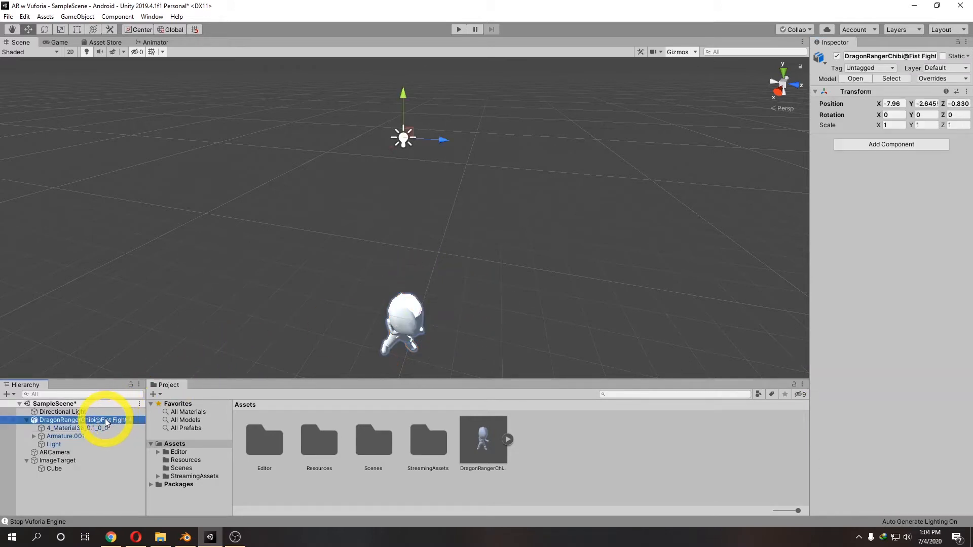
{"action": "key", "text": "Delete"}
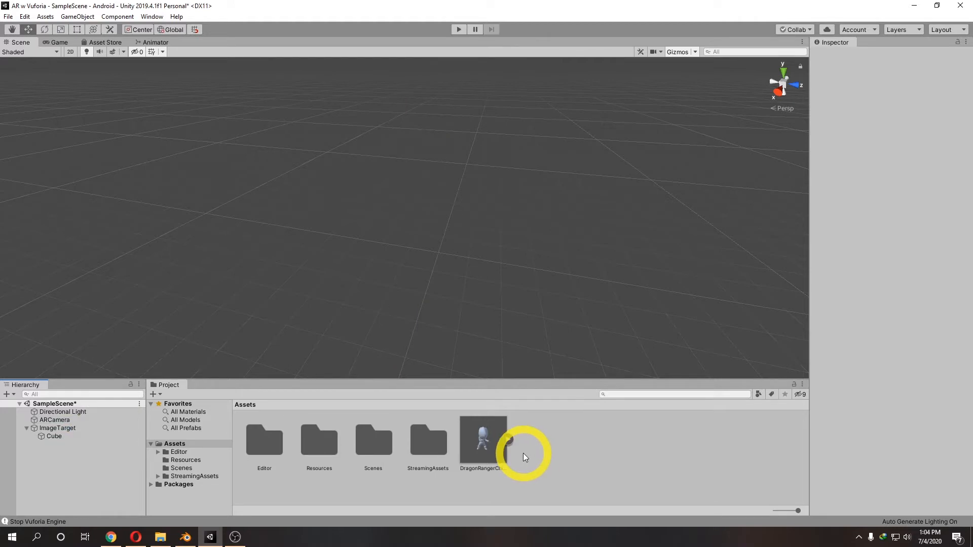
{"action": "left_click", "coordinate": [489, 443]}
{"action": "key", "text": "Delete"}
{"action": "left_click", "coordinate": [513, 287]}
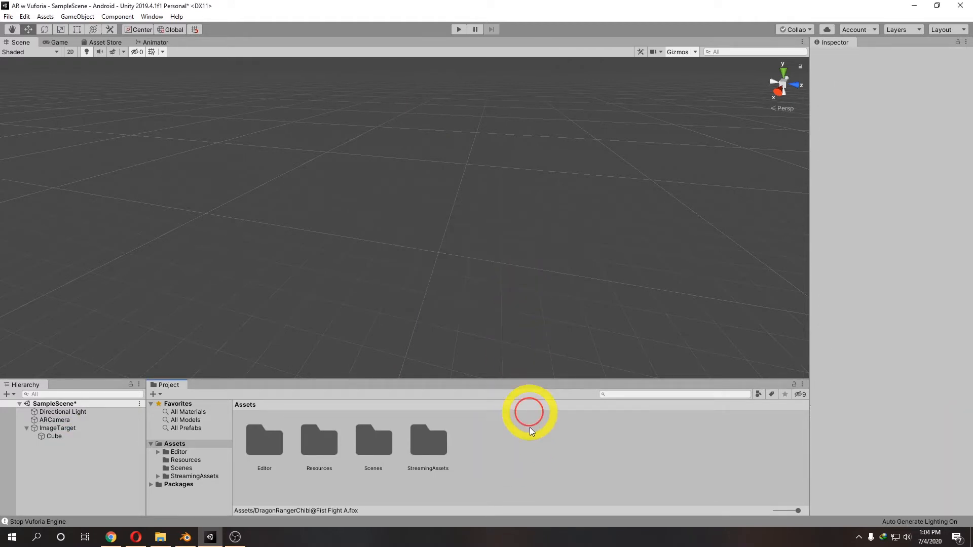
Create a new folder named DragonRanger in the Assets folder.
{"action": "right_click", "coordinate": [523, 458]}
{"action": "mouse_move", "coordinate": [583, 207]}
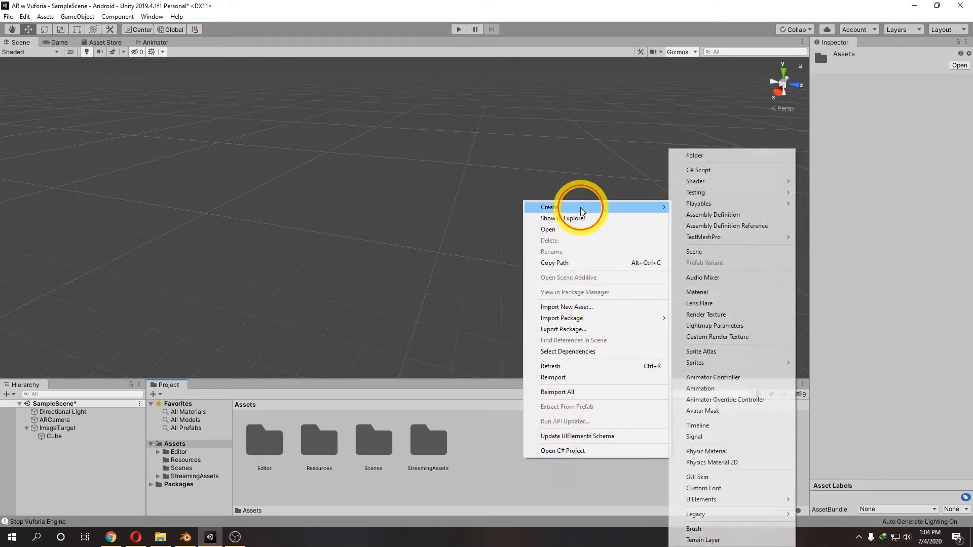
{"action": "left_click", "coordinate": [702, 156]}
{"action": "type", "text": "DragonR"}
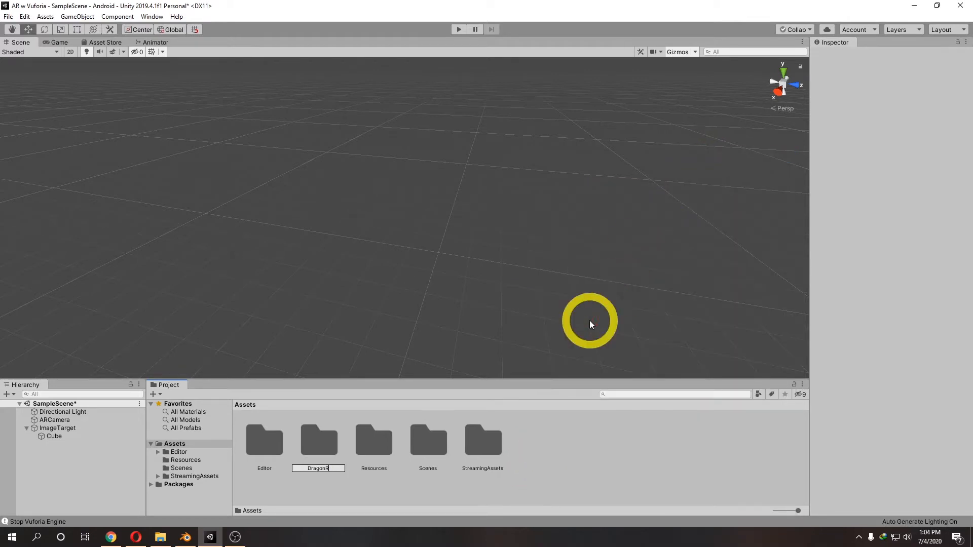
{"action": "type", "text": "anger"}
{"action": "key", "text": "Return"}
Open the DragonRanger folder and place the DragonRanger@Hurricane Kick model in the scene.
{"action": "double_click", "coordinate": [264, 440]}
{"action": "left_click", "coordinate": [267, 439]}
{"action": "left_click_drag", "start_coordinate": [267, 440], "coordinate": [371, 314]}
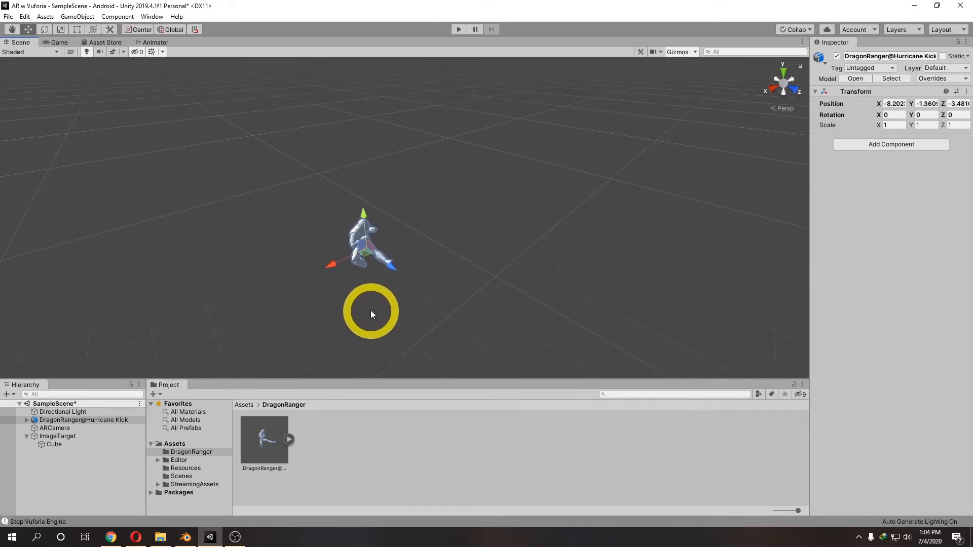
Inspect the Hurricane Kick model's child objects and examine its untextured body up close from the front.
{"action": "left_click", "coordinate": [26, 420]}
{"action": "left_click", "coordinate": [65, 428]}
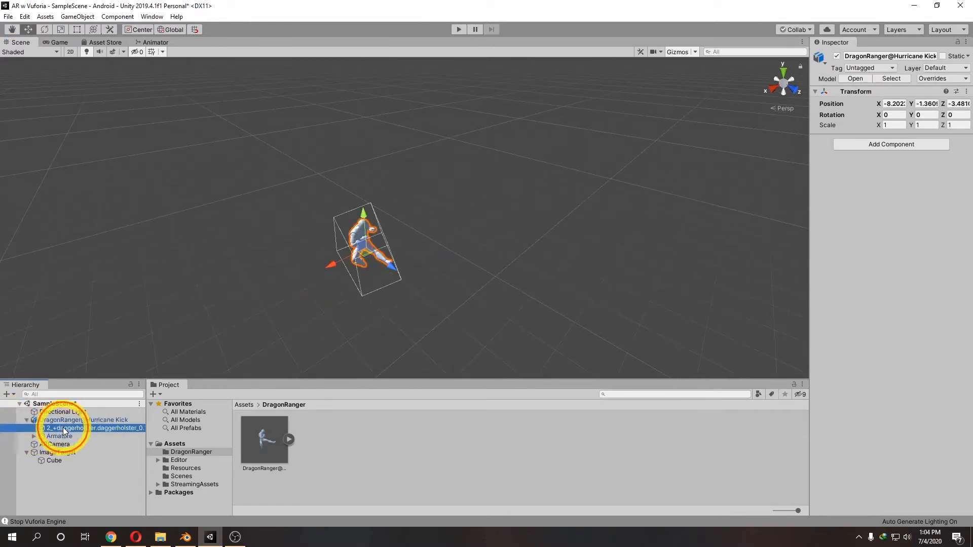
{"action": "left_click", "coordinate": [59, 436]}
{"action": "left_click", "coordinate": [81, 420]}
{"action": "middle_click_drag", "start_coordinate": [193, 378], "coordinate": [326, 274]}
{"action": "left_click_drag", "start_coordinate": [326, 274], "coordinate": [373, 280], "text": "alt"}
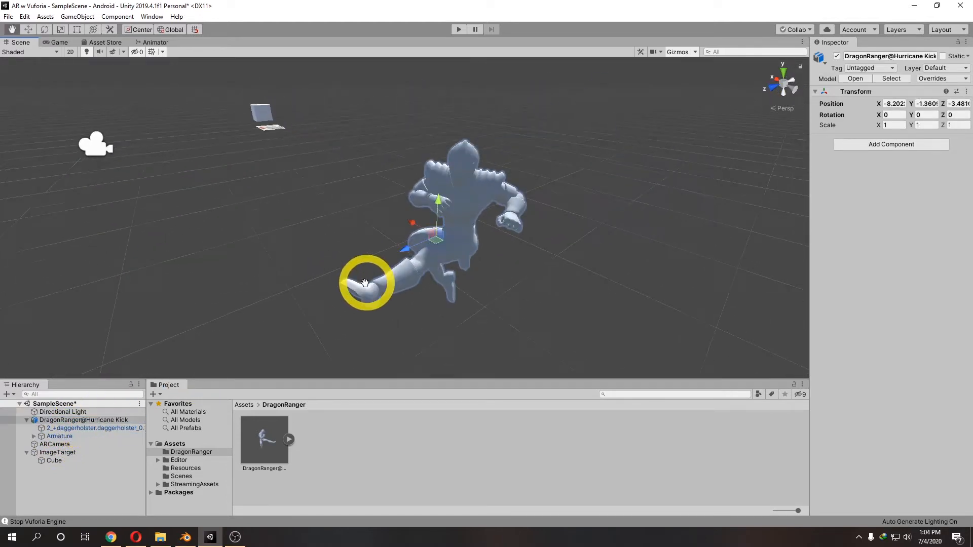
{"action": "scroll", "coordinate": [373, 280], "scroll_direction": "up", "scroll_amount": 5}
{"action": "scroll", "coordinate": [355, 282], "scroll_direction": "down", "scroll_amount": 4}
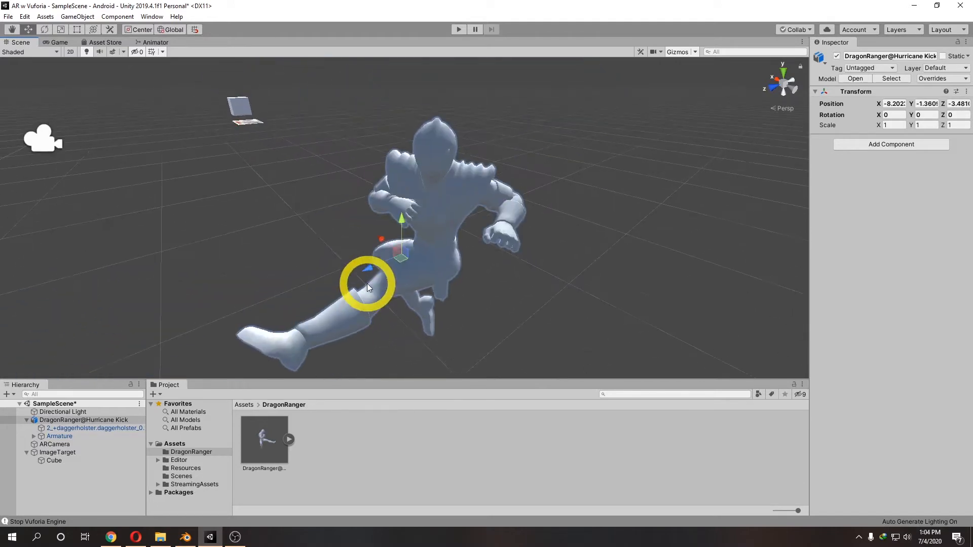
{"action": "scroll", "coordinate": [367, 283], "scroll_direction": "up", "scroll_amount": 2}
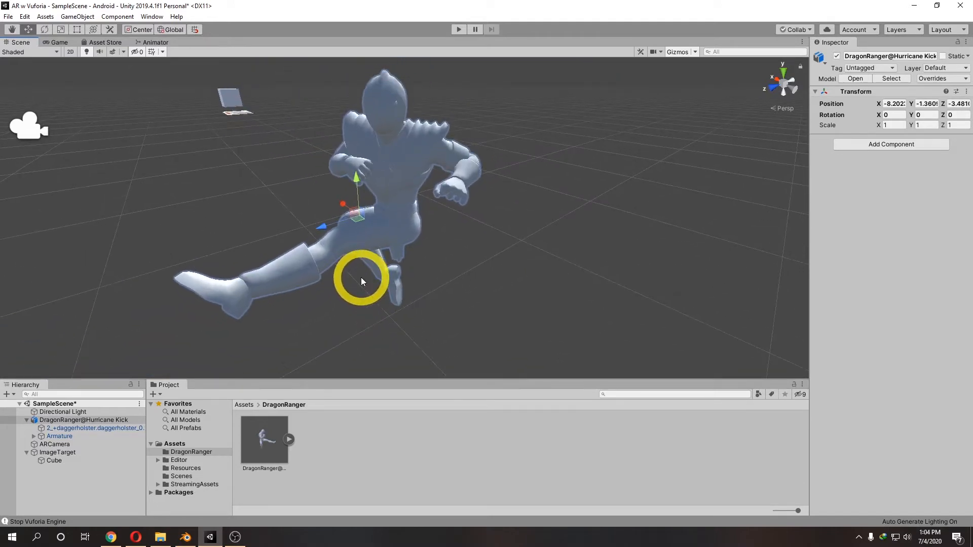
{"action": "left_click", "coordinate": [111, 423]}
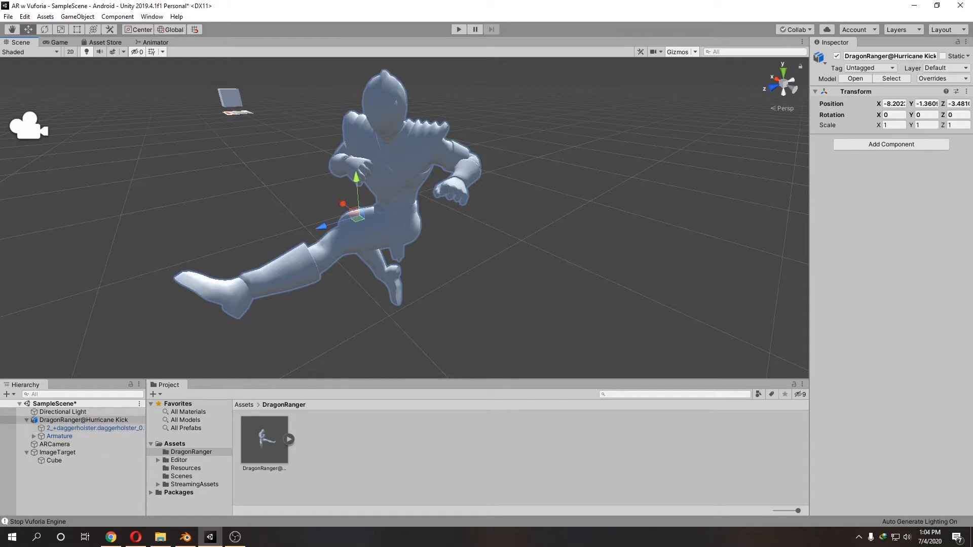
Switch to the BFTG - Tommy Oliver folder in File Explorer and copy all the TommyOliver TGA textures.
{"action": "key", "text": "alt+Tab"}
{"action": "left_click_drag", "start_coordinate": [482, 0], "coordinate": [497, 120]}
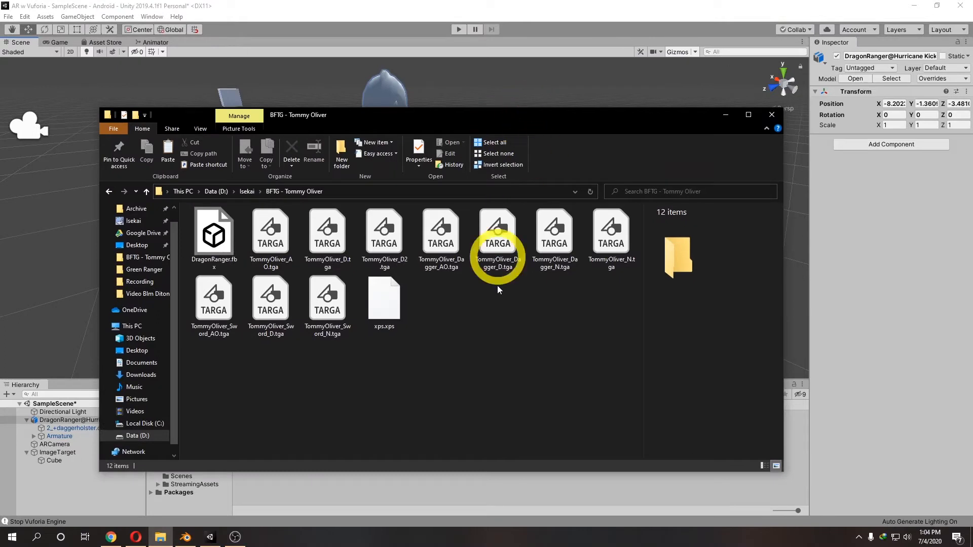
{"action": "left_click", "coordinate": [488, 336]}
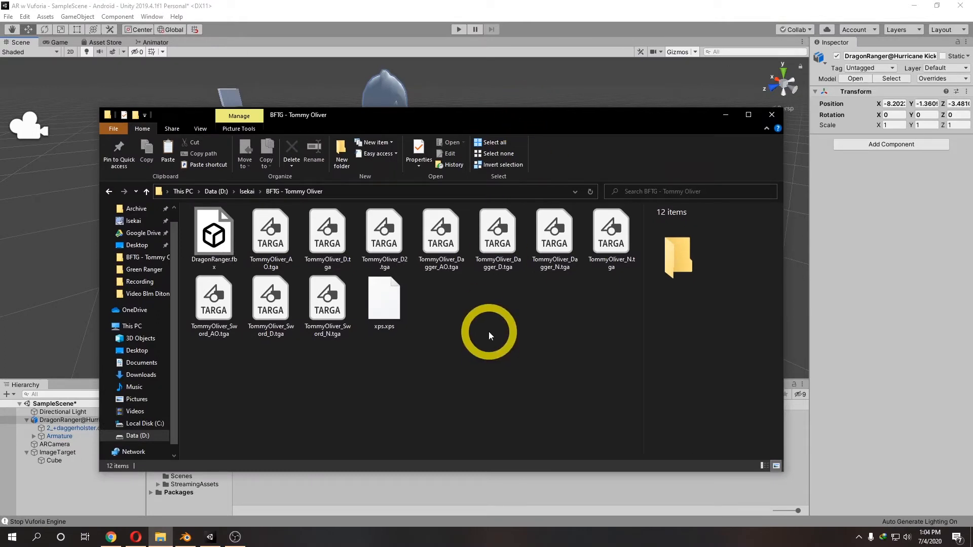
{"action": "left_click", "coordinate": [391, 310]}
{"action": "left_click", "coordinate": [219, 248]}
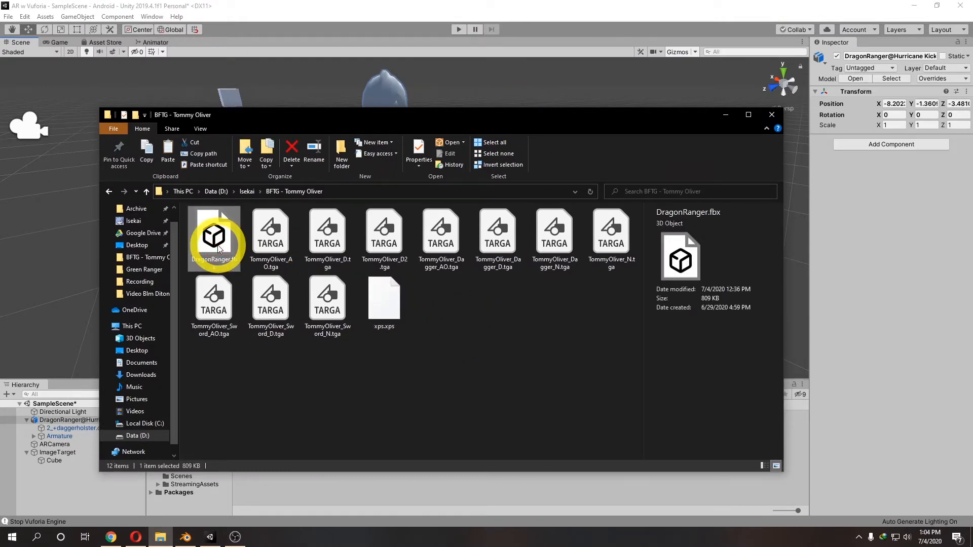
{"action": "left_click", "coordinate": [272, 242]}
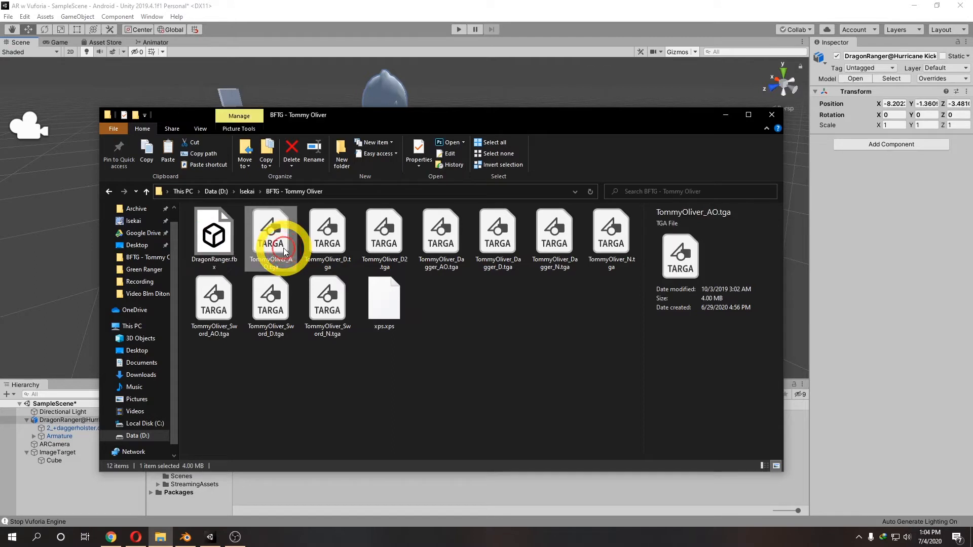
{"action": "left_click", "coordinate": [327, 303], "text": "shift"}
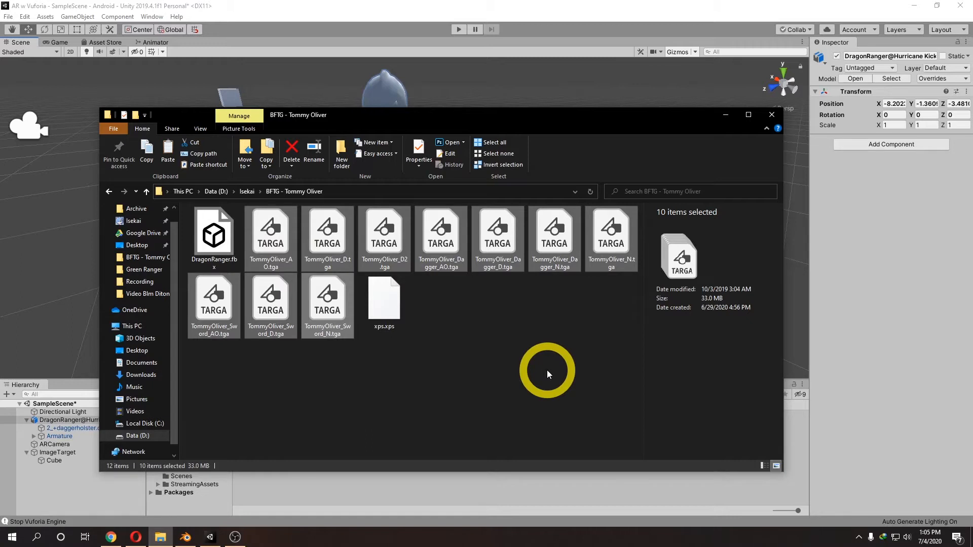
Show the project's DragonRanger folder in File Explorer and paste the copied TGA textures into it, then close the window.
{"action": "left_click", "coordinate": [381, 504]}
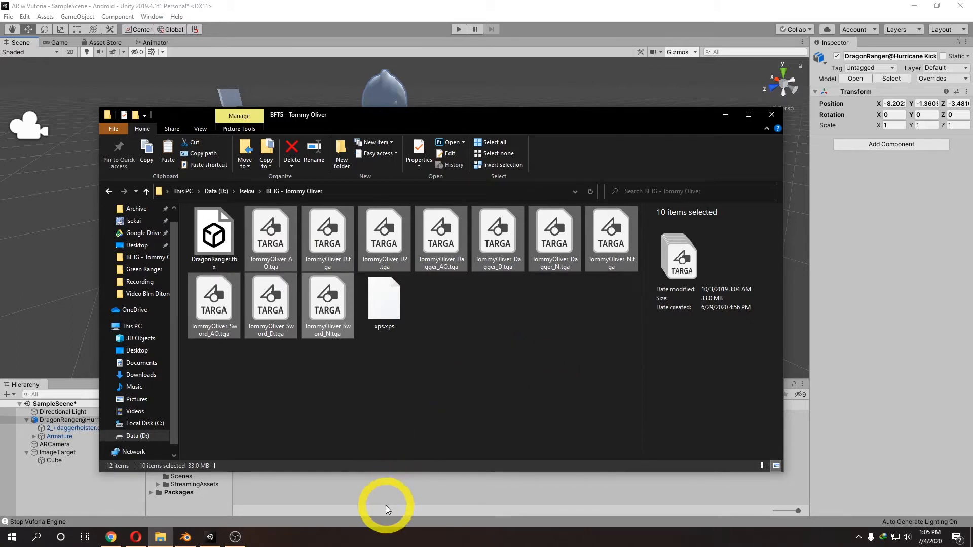
{"action": "right_click", "coordinate": [394, 478]}
{"action": "left_click", "coordinate": [487, 237]}
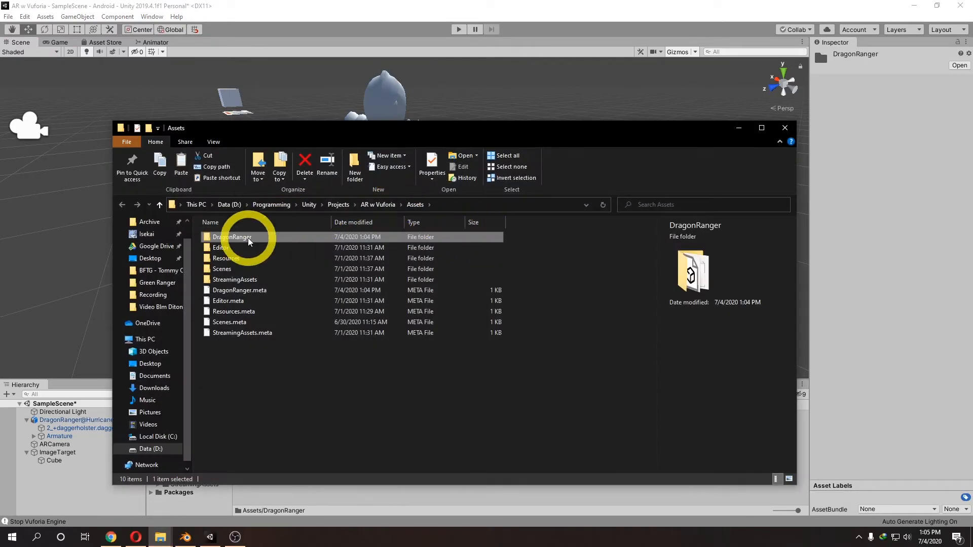
{"action": "double_click", "coordinate": [248, 238]}
{"action": "left_click", "coordinate": [340, 366]}
{"action": "key", "text": "ctrl+v"}
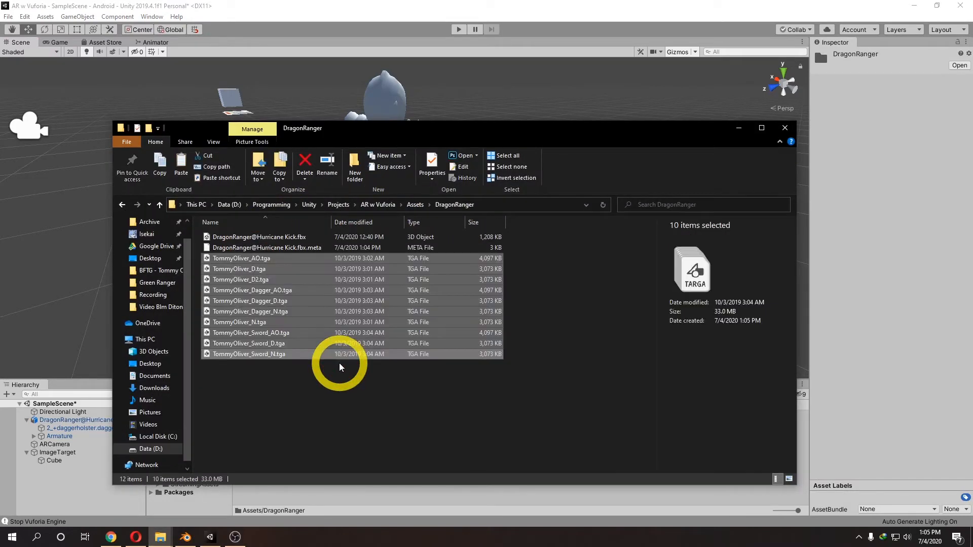
{"action": "left_click", "coordinate": [786, 128]}
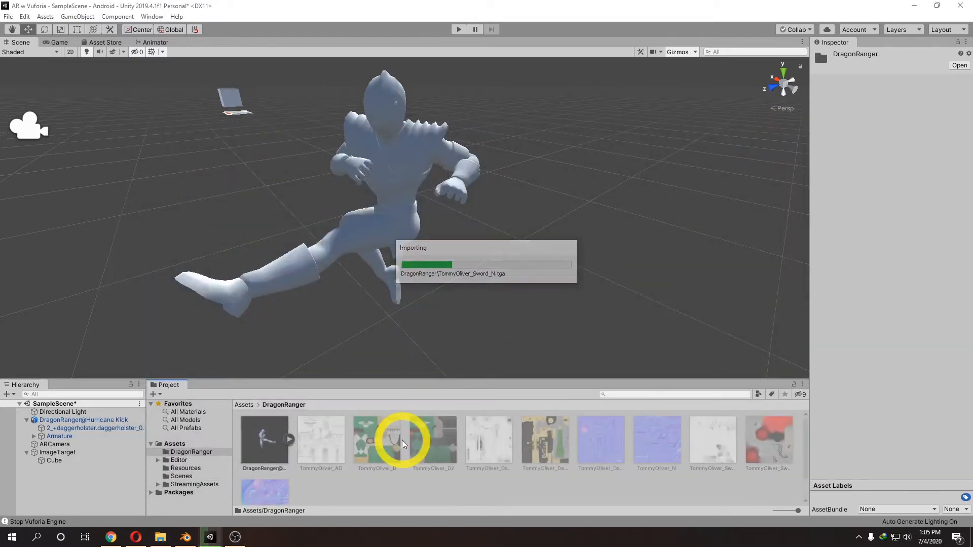
Examine the imported TommyOliver body and dagger textures, comparing the TommyOliver_D and TommyOliver_D2 colour maps.
{"action": "left_click", "coordinate": [325, 441]}
{"action": "left_click", "coordinate": [377, 440]}
{"action": "left_click", "coordinate": [434, 440]}
{"action": "left_click", "coordinate": [488, 447]}
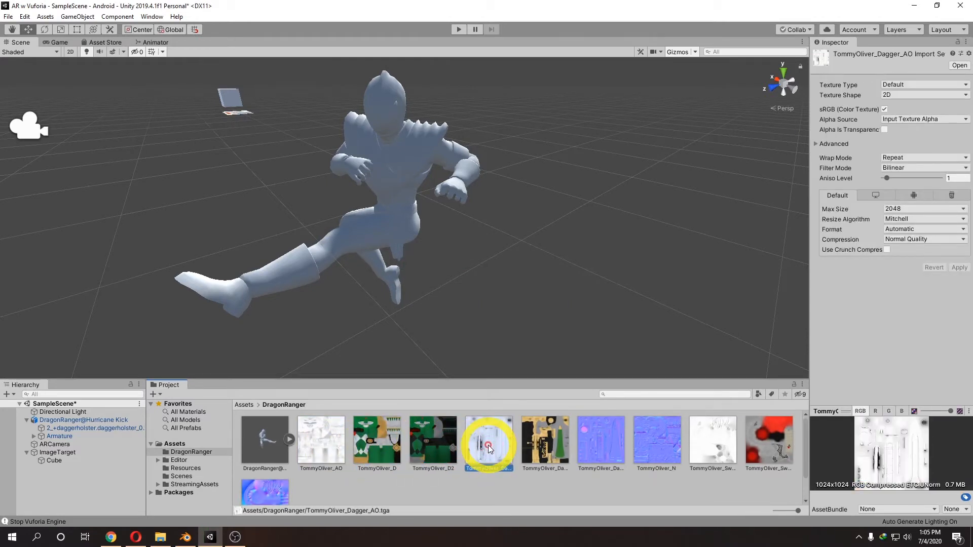
{"action": "left_click", "coordinate": [375, 448]}
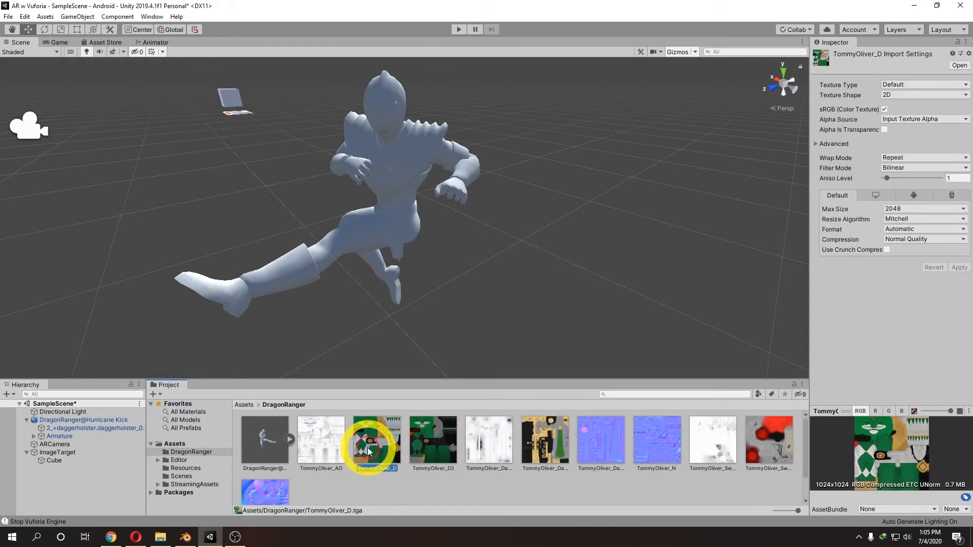
{"action": "left_click", "coordinate": [614, 450]}
{"action": "left_click", "coordinate": [334, 455]}
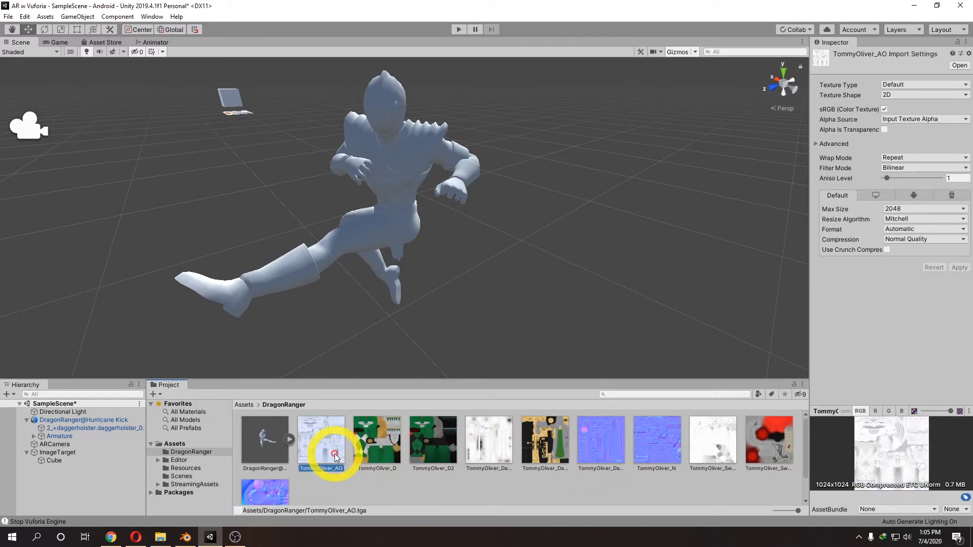
{"action": "left_click", "coordinate": [442, 453]}
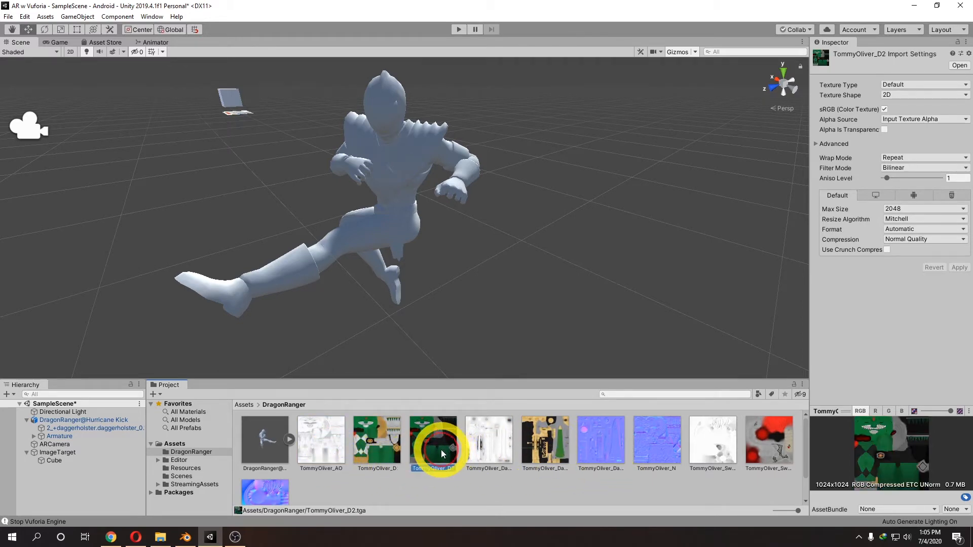
{"action": "left_click", "coordinate": [390, 450]}
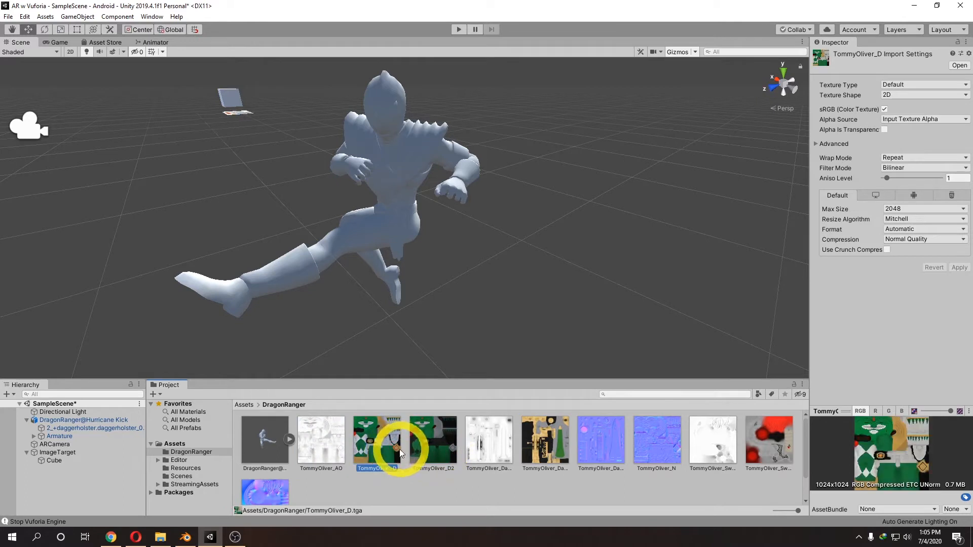
{"action": "left_click", "coordinate": [444, 450]}
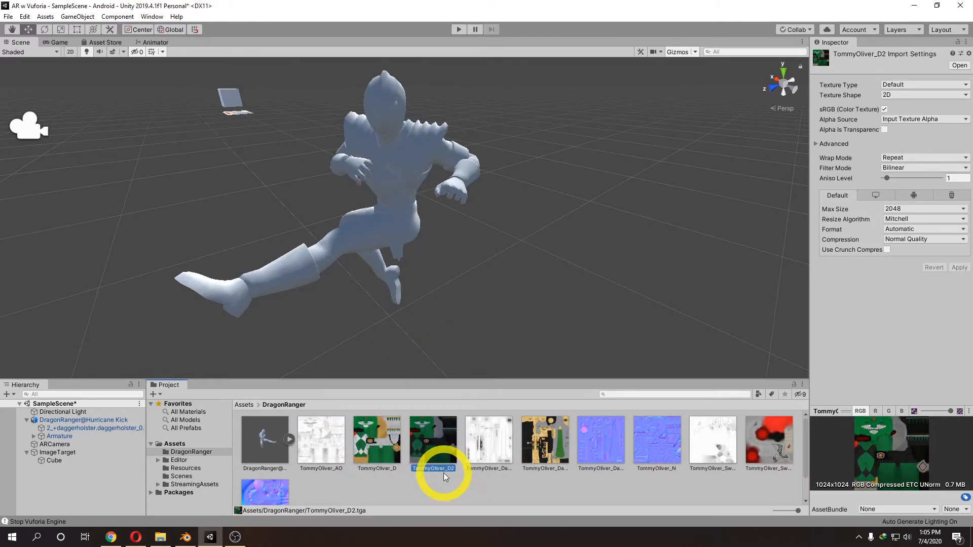
Extract the embedded materials of the DragonRanger@Hurricane Kick model into the project's DragonRanger folder.
{"action": "left_click", "coordinate": [90, 428]}
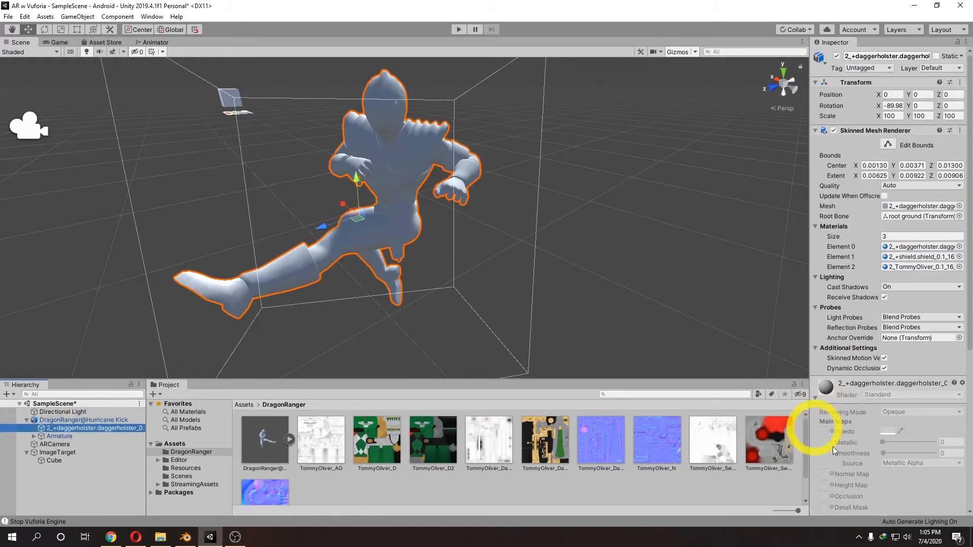
{"action": "left_click", "coordinate": [844, 436]}
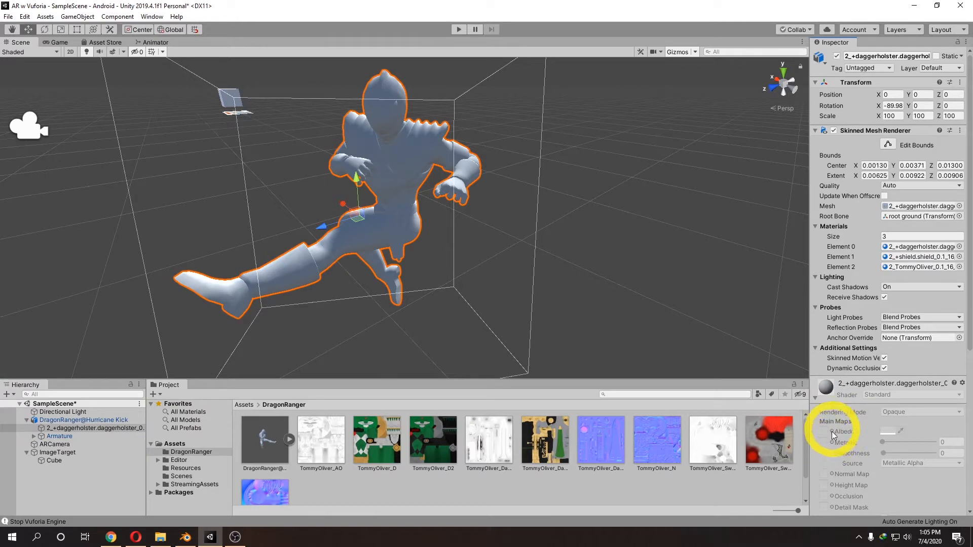
{"action": "left_click", "coordinate": [265, 450]}
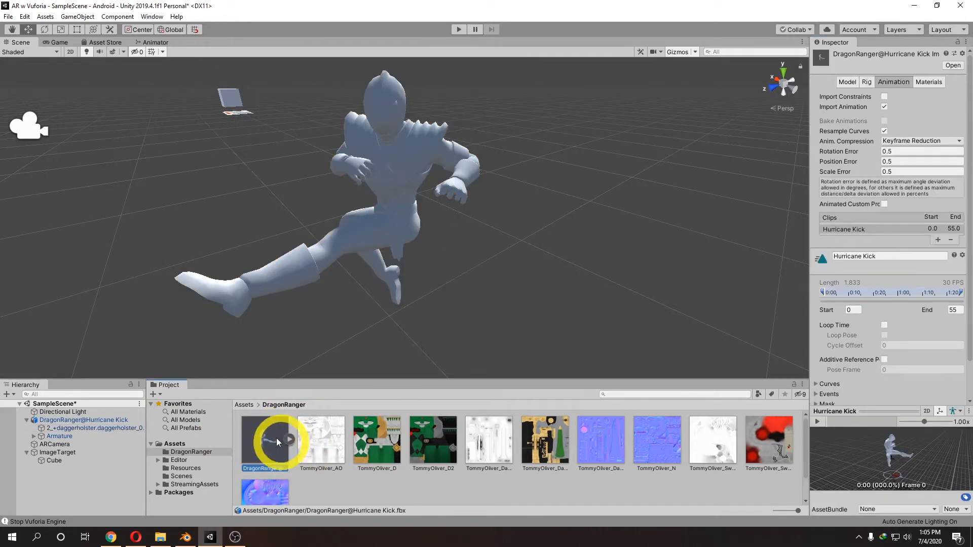
{"action": "left_click", "coordinate": [66, 419]}
{"action": "left_click", "coordinate": [259, 439]}
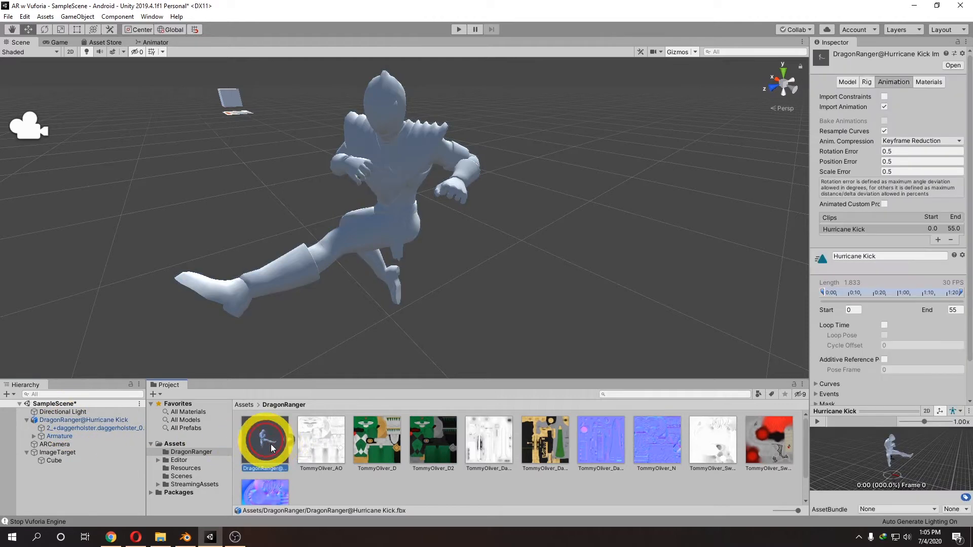
{"action": "left_click", "coordinate": [930, 82]}
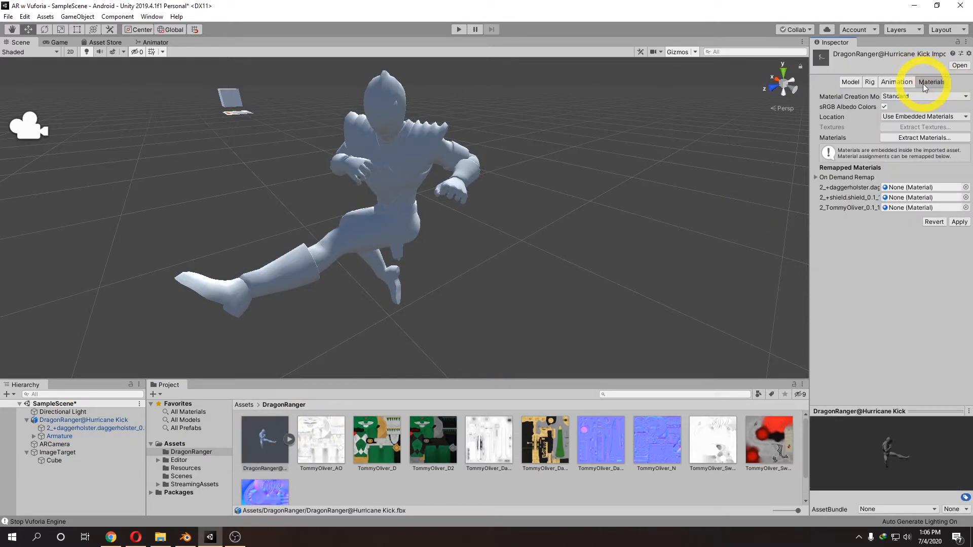
{"action": "left_click", "coordinate": [907, 141]}
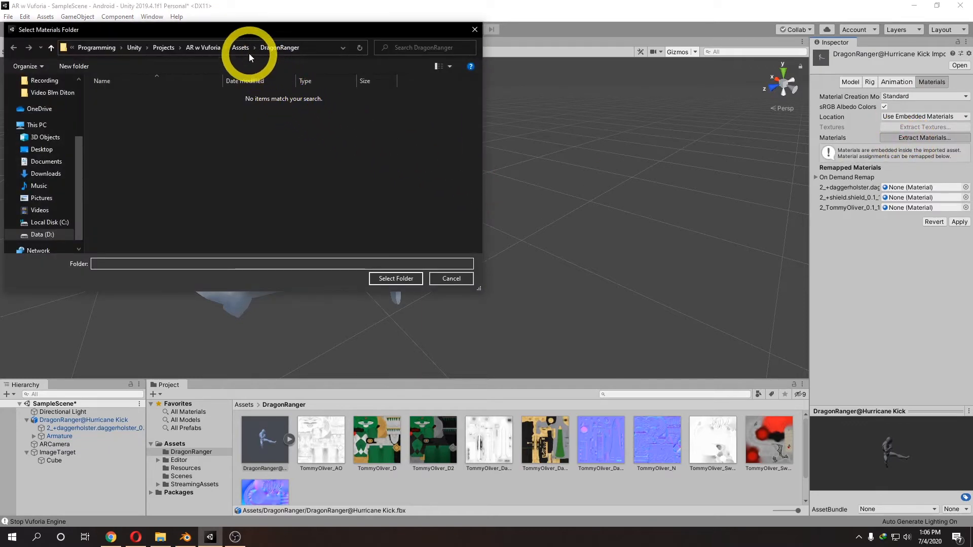
{"action": "left_click", "coordinate": [393, 278]}
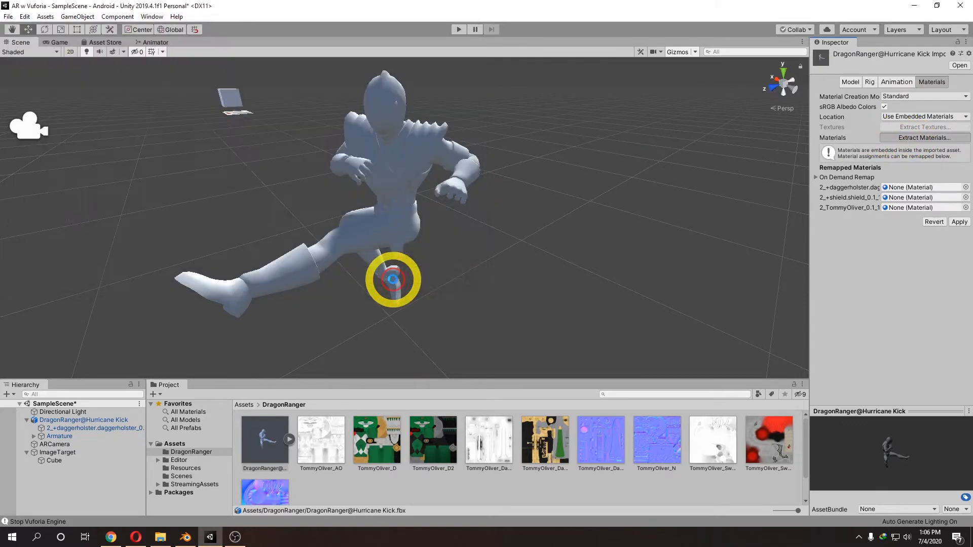
Review the extracted dagger holster, shield and TommyOliver materials and the Hurricane Kick model's remapped material assignments.
{"action": "left_click", "coordinate": [284, 439]}
{"action": "left_click", "coordinate": [319, 444]}
{"action": "left_click", "coordinate": [401, 440]}
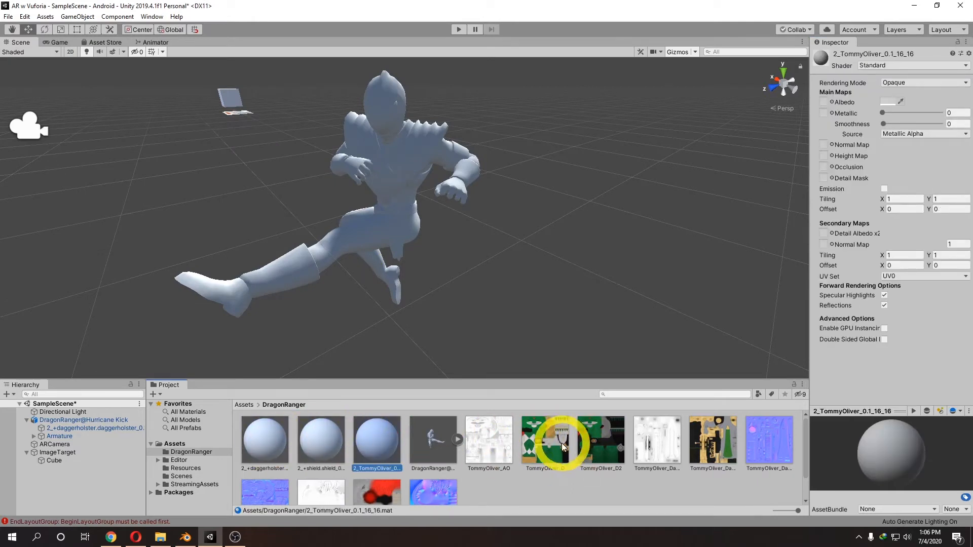
{"action": "left_click_drag", "start_coordinate": [555, 441], "coordinate": [275, 435]}
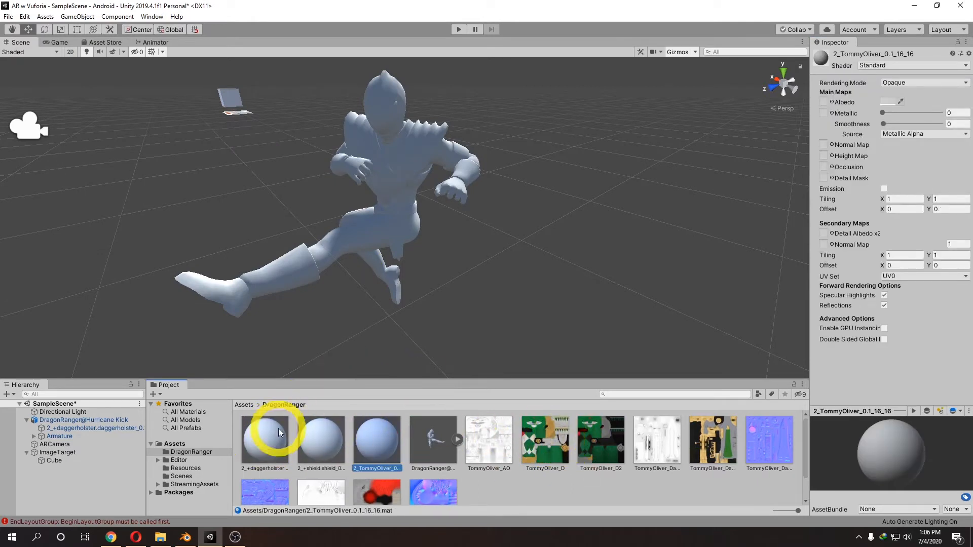
{"action": "left_click", "coordinate": [438, 439]}
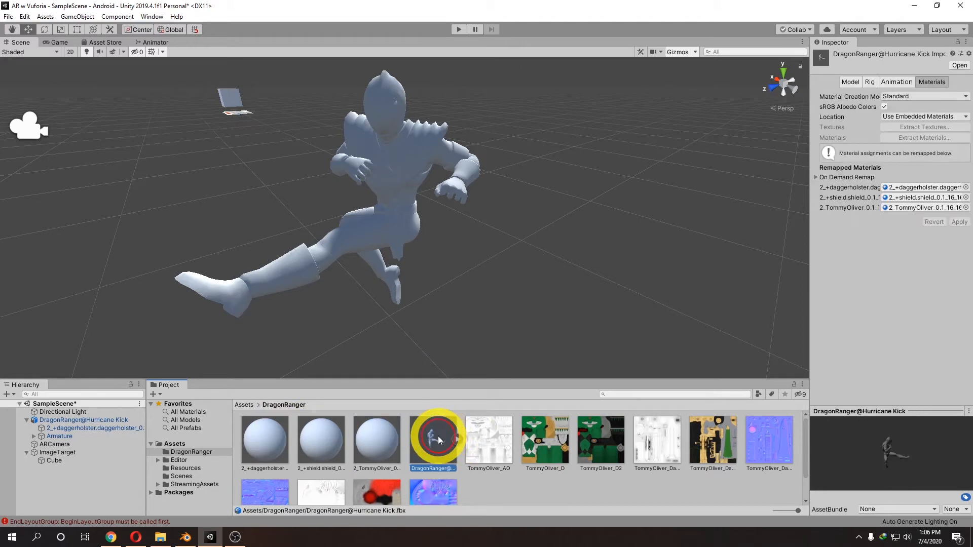
On the character mesh's shield material, assign TommyOliver_D as the albedo map and TommyOliver_AO as the occlusion map.
{"action": "left_click", "coordinate": [92, 429]}
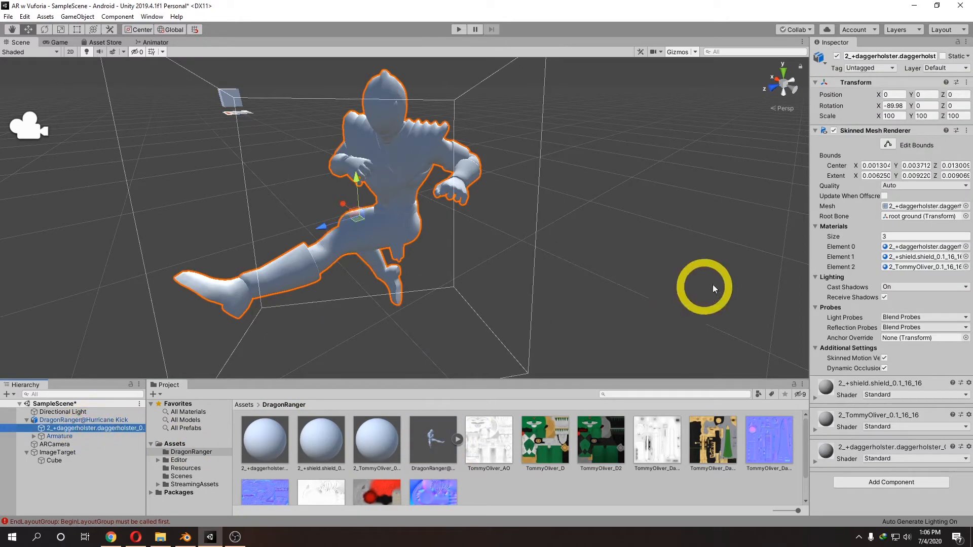
{"action": "left_click", "coordinate": [817, 396]}
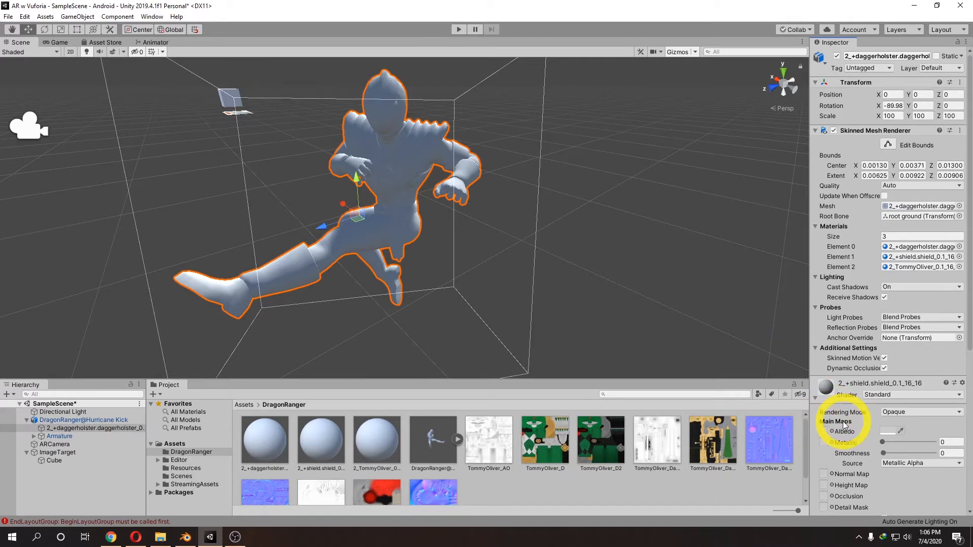
{"action": "scroll", "coordinate": [845, 425], "scroll_direction": "down", "scroll_amount": 5}
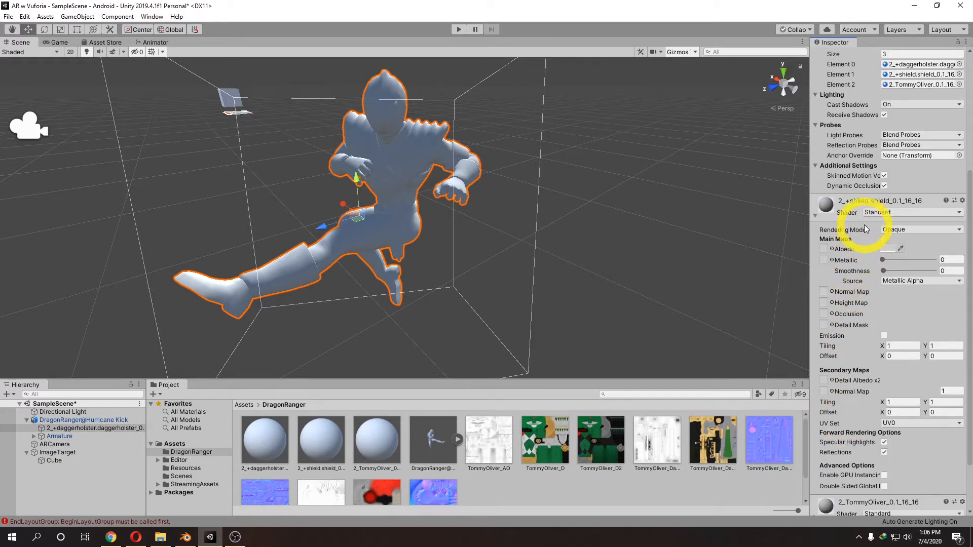
{"action": "left_click", "coordinate": [818, 214]}
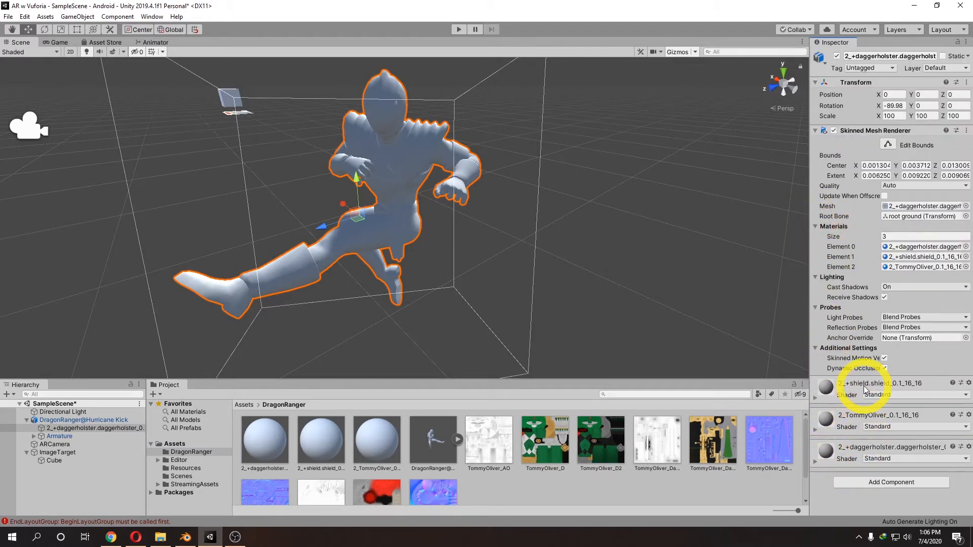
{"action": "left_click", "coordinate": [815, 398]}
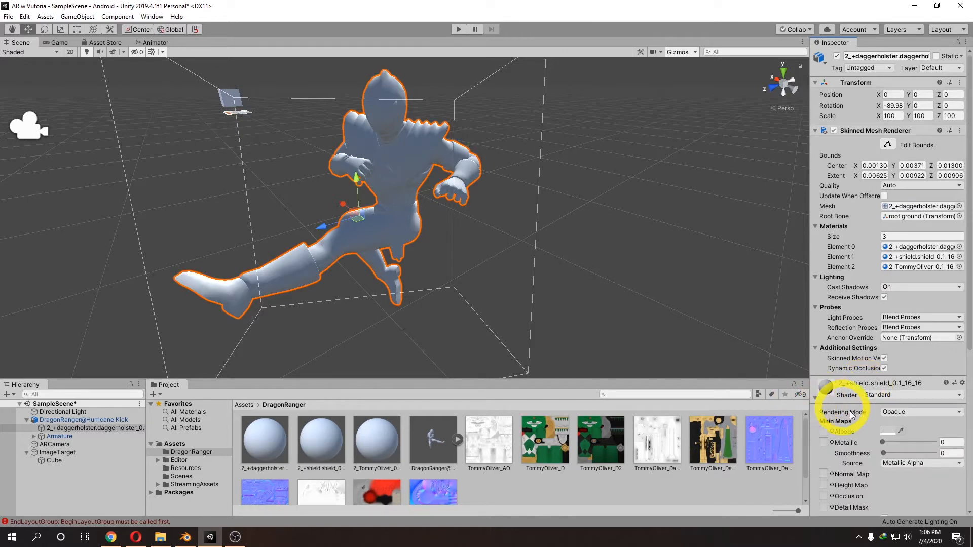
{"action": "scroll", "coordinate": [856, 401], "scroll_direction": "down", "scroll_amount": 5}
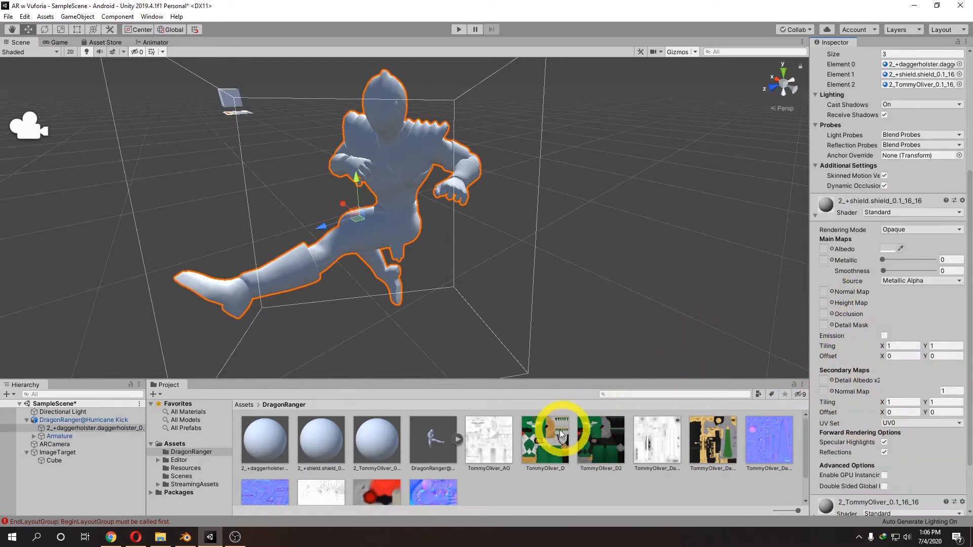
{"action": "left_click_drag", "start_coordinate": [563, 436], "coordinate": [822, 250]}
{"action": "scroll", "coordinate": [470, 202], "scroll_direction": "up", "scroll_amount": 3}
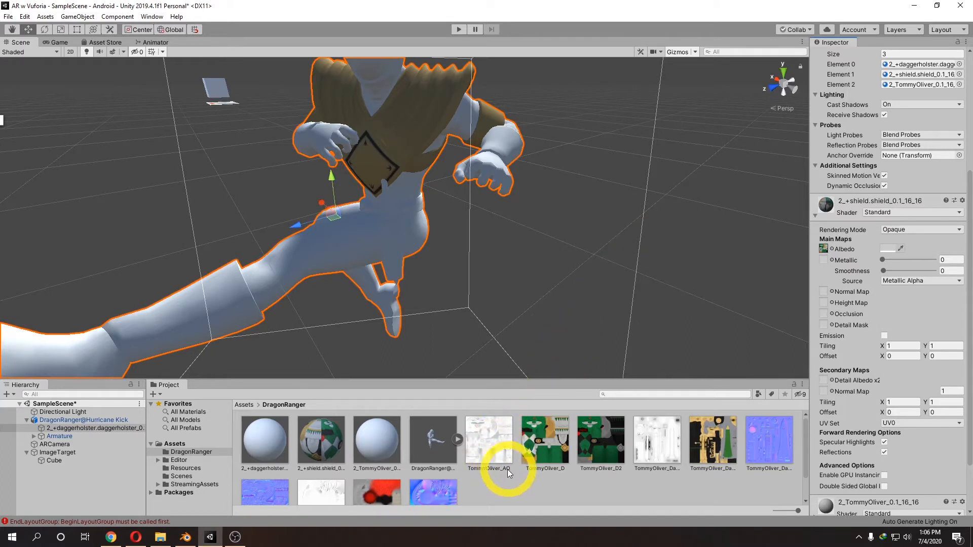
{"action": "left_click_drag", "start_coordinate": [495, 446], "coordinate": [826, 315]}
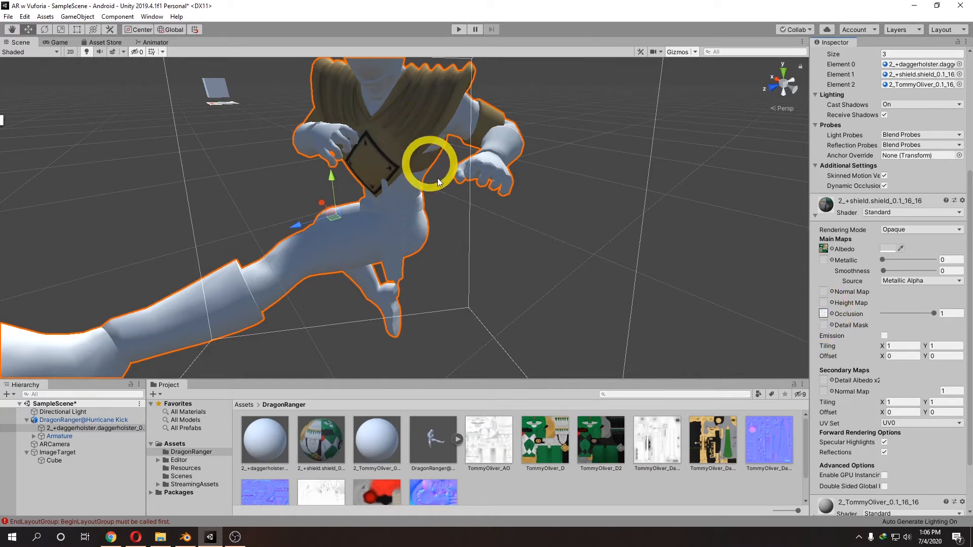
Look through the remaining DragonRanger textures, examining the TommyOliver_Sword_AO, TommyOliver_Sword_D and TommyOliver_Sword_N maps.
{"action": "scroll", "coordinate": [515, 434], "scroll_direction": "down", "scroll_amount": 2}
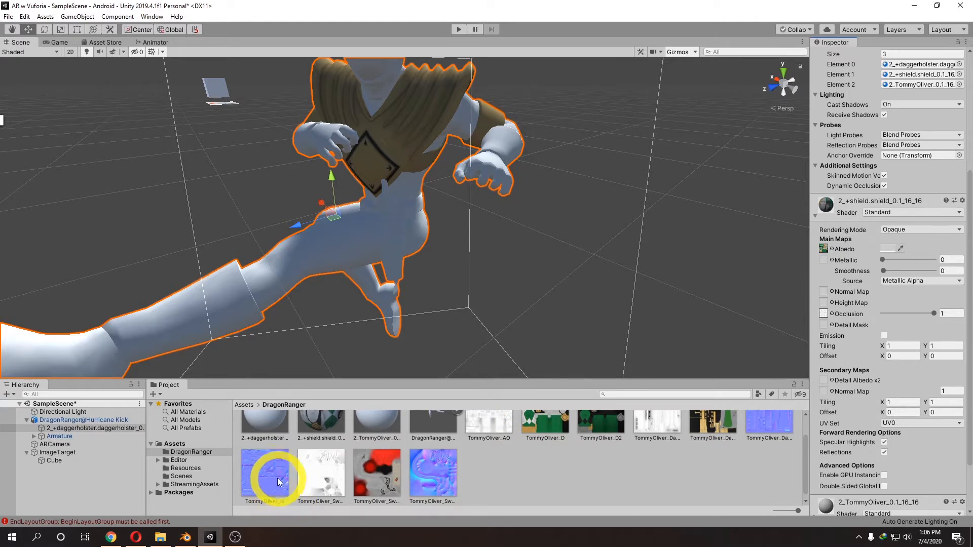
{"action": "left_click", "coordinate": [337, 482]}
{"action": "left_click", "coordinate": [380, 479]}
{"action": "left_click", "coordinate": [433, 476]}
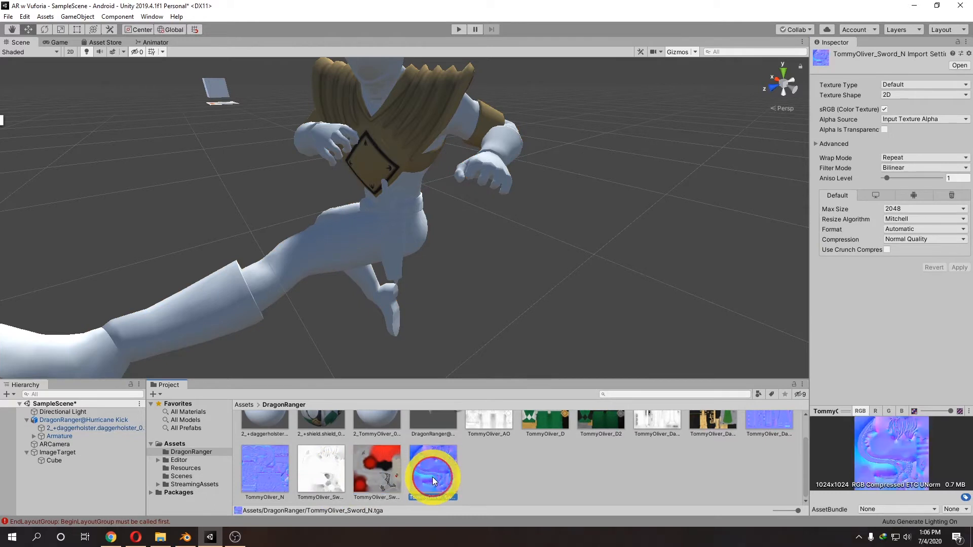
{"action": "left_click", "coordinate": [379, 472]}
{"action": "left_click", "coordinate": [329, 476]}
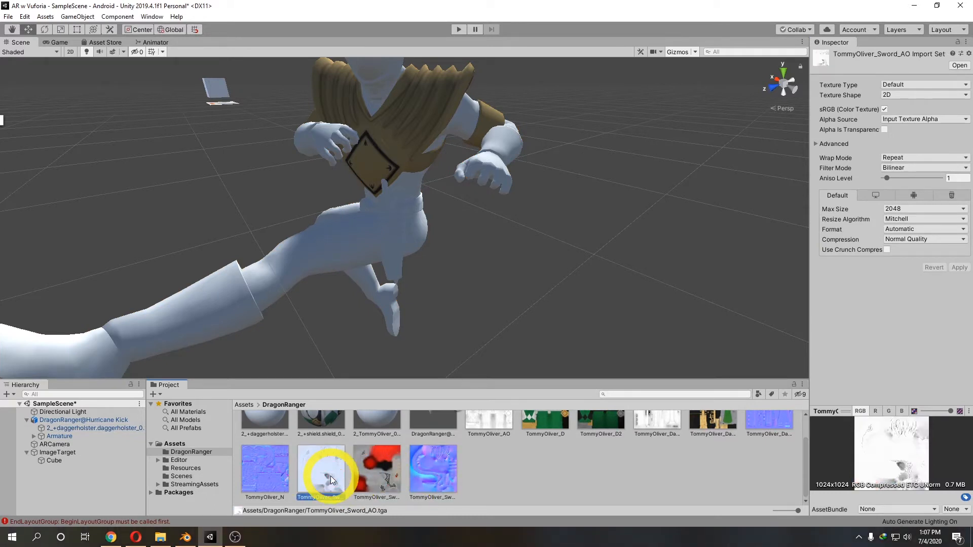
{"action": "left_click", "coordinate": [381, 478]}
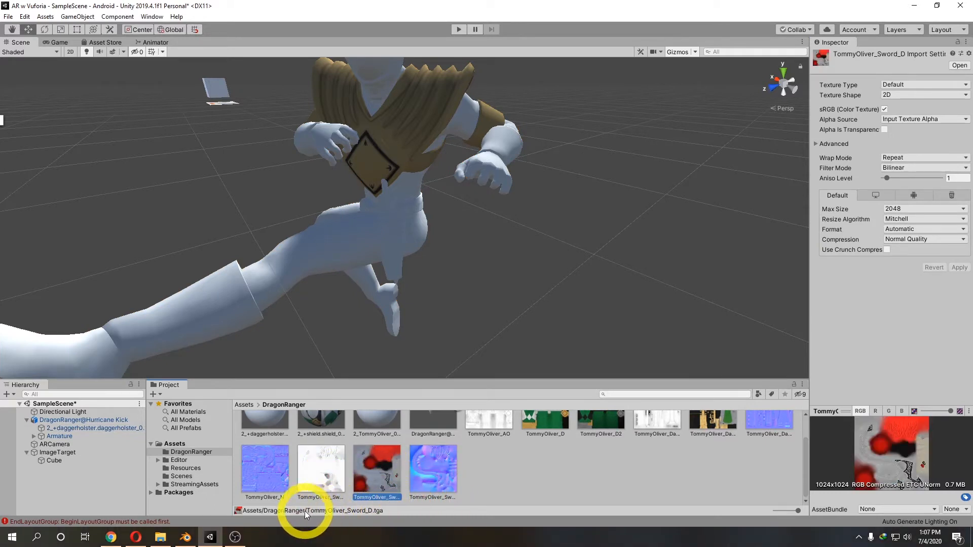
{"action": "scroll", "coordinate": [426, 494], "scroll_direction": "up", "scroll_amount": 1}
{"action": "left_click_drag", "start_coordinate": [728, 451], "coordinate": [436, 205]}
{"action": "scroll", "coordinate": [561, 457], "scroll_direction": "down", "scroll_amount": 1}
{"action": "scroll", "coordinate": [508, 461], "scroll_direction": "up", "scroll_amount": 1}
{"action": "scroll", "coordinate": [370, 427], "scroll_direction": "down", "scroll_amount": 1}
{"action": "scroll", "coordinate": [520, 500], "scroll_direction": "up", "scroll_amount": 1}
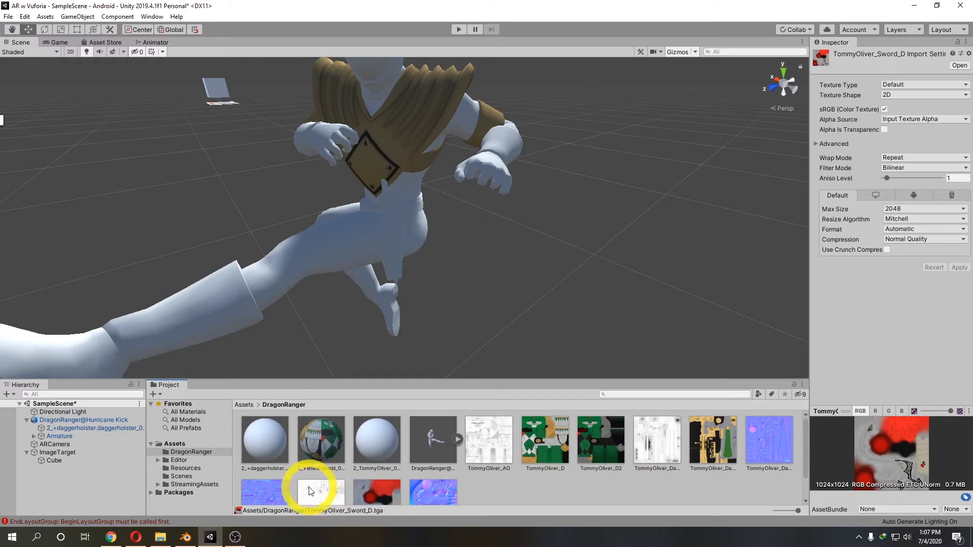
Reselect the character's mesh child and assign TommyOliver_N as the normal map of its shield material.
{"action": "left_click", "coordinate": [391, 150]}
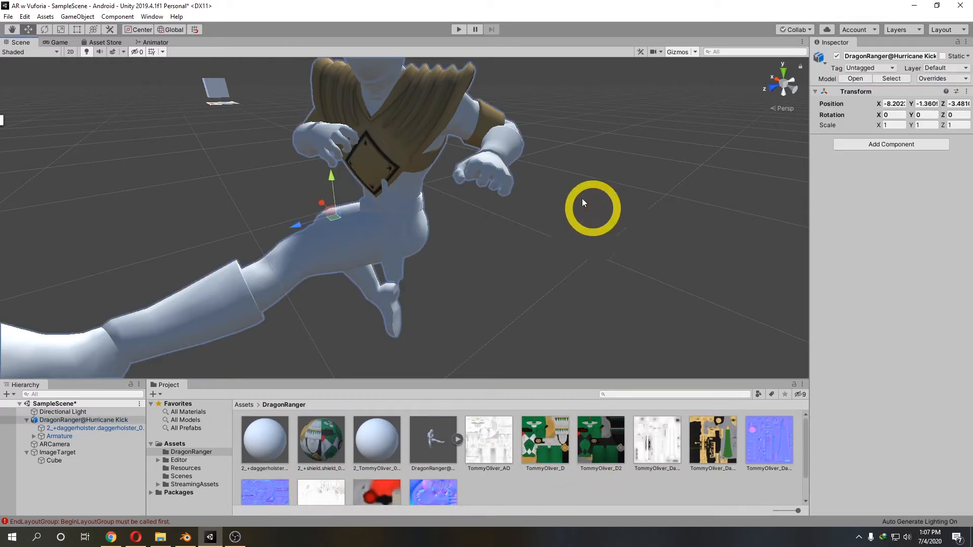
{"action": "left_click", "coordinate": [100, 428]}
{"action": "left_click_drag", "start_coordinate": [324, 474], "coordinate": [825, 474]}
{"action": "scroll", "coordinate": [847, 460], "scroll_direction": "down", "scroll_amount": 3}
{"action": "scroll", "coordinate": [861, 441], "scroll_direction": "up", "scroll_amount": 4}
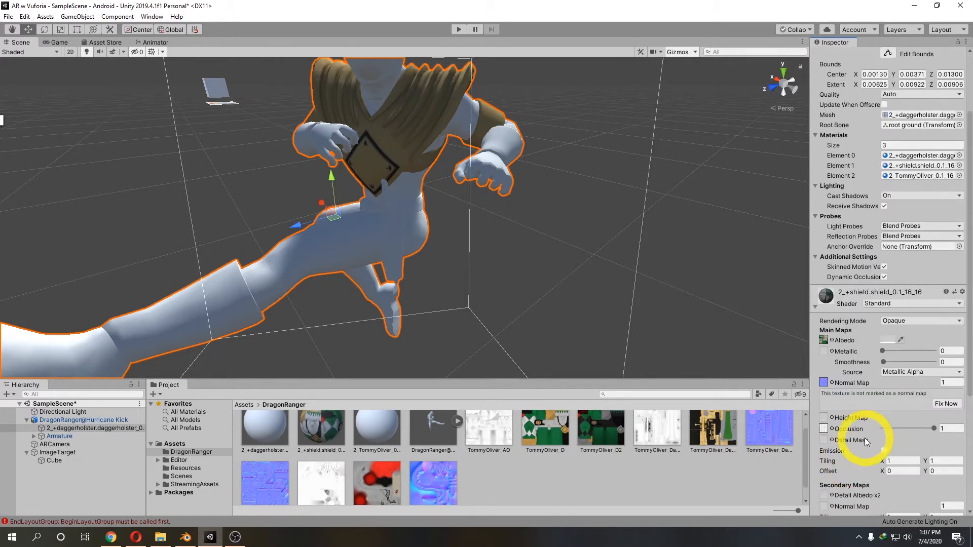
Fix the shield material's normal texture so it is marked as a normal map, and examine the shield up close.
{"action": "scroll", "coordinate": [852, 375], "scroll_direction": "down", "scroll_amount": 5}
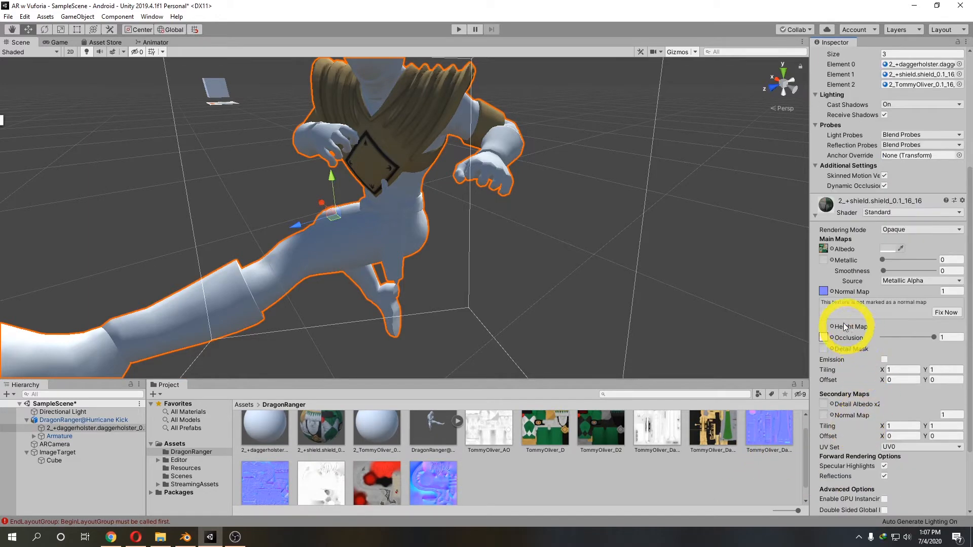
{"action": "left_click", "coordinate": [941, 312]}
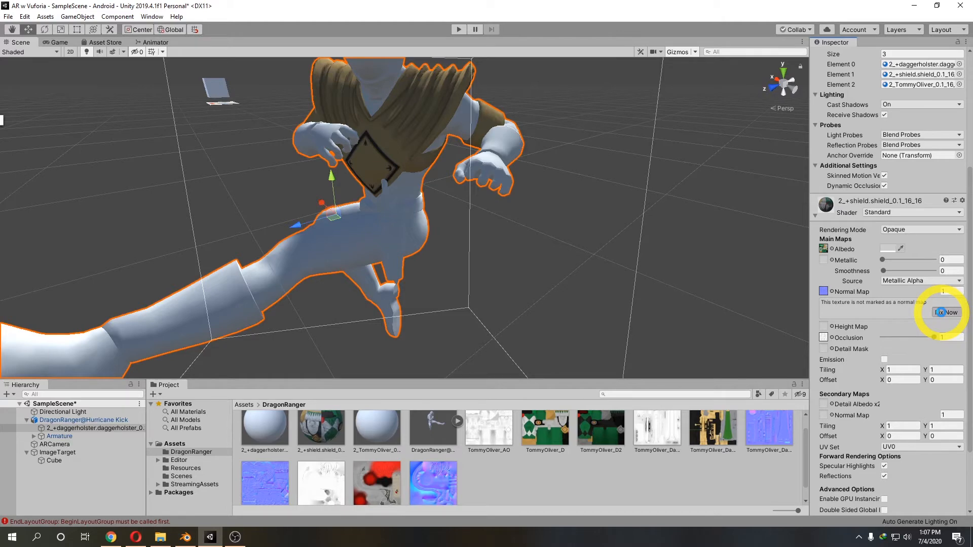
{"action": "scroll", "coordinate": [581, 195], "scroll_direction": "up", "scroll_amount": 5}
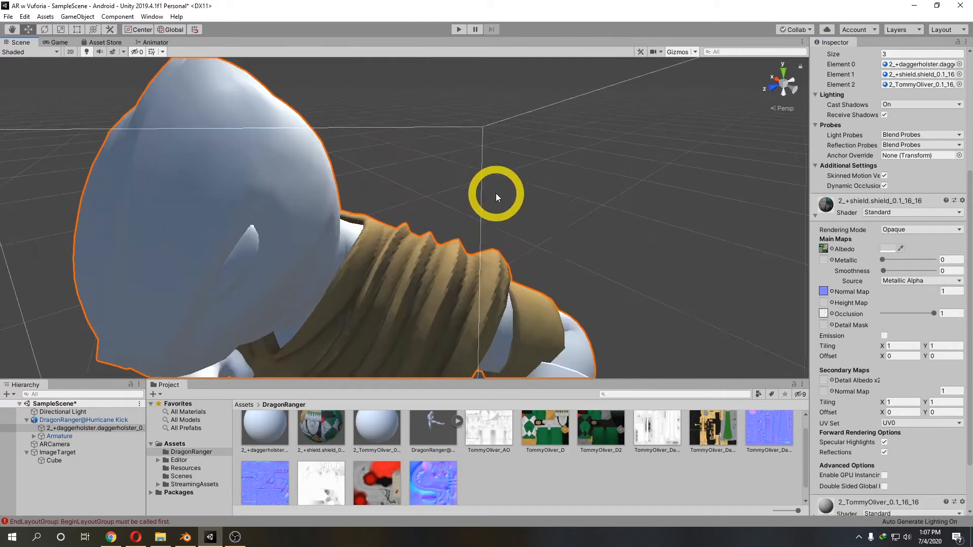
{"action": "scroll", "coordinate": [484, 284], "scroll_direction": "down", "scroll_amount": 10}
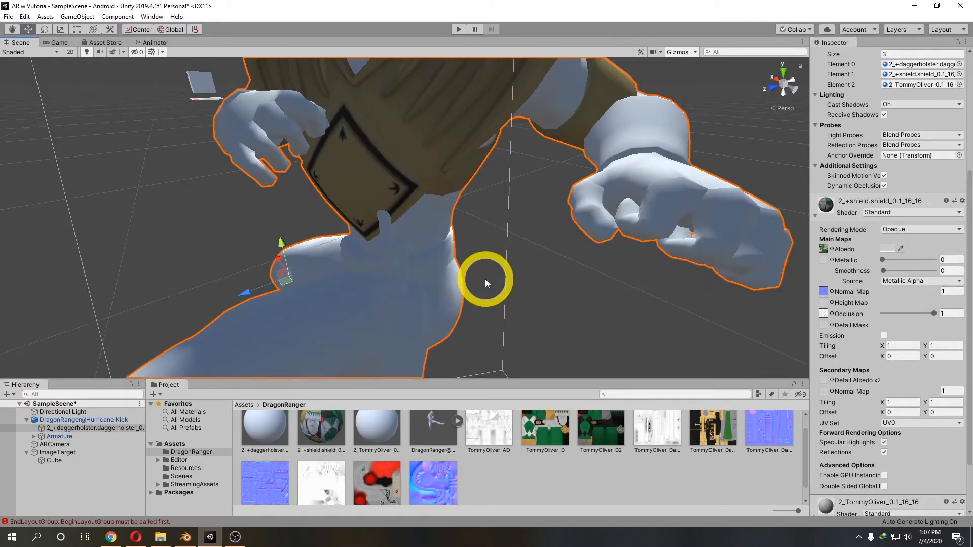
Assign TommyOliver_D as the albedo map of the mesh's 2_TommyOliver_0.1_16_16 body material.
{"action": "left_click", "coordinate": [814, 216]}
{"action": "left_click", "coordinate": [822, 430]}
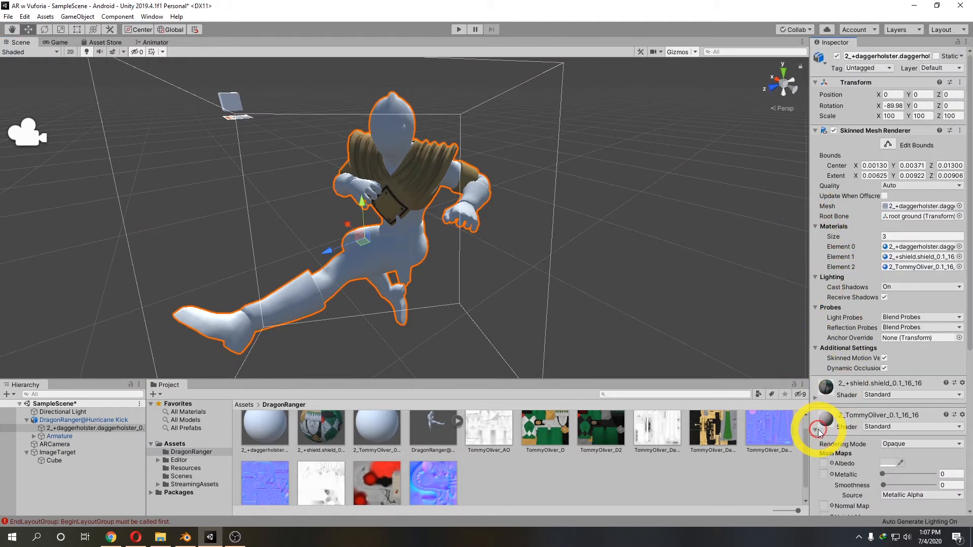
{"action": "scroll", "coordinate": [829, 456], "scroll_direction": "down", "scroll_amount": 3}
{"action": "scroll", "coordinate": [674, 439], "scroll_direction": "up", "scroll_amount": 1}
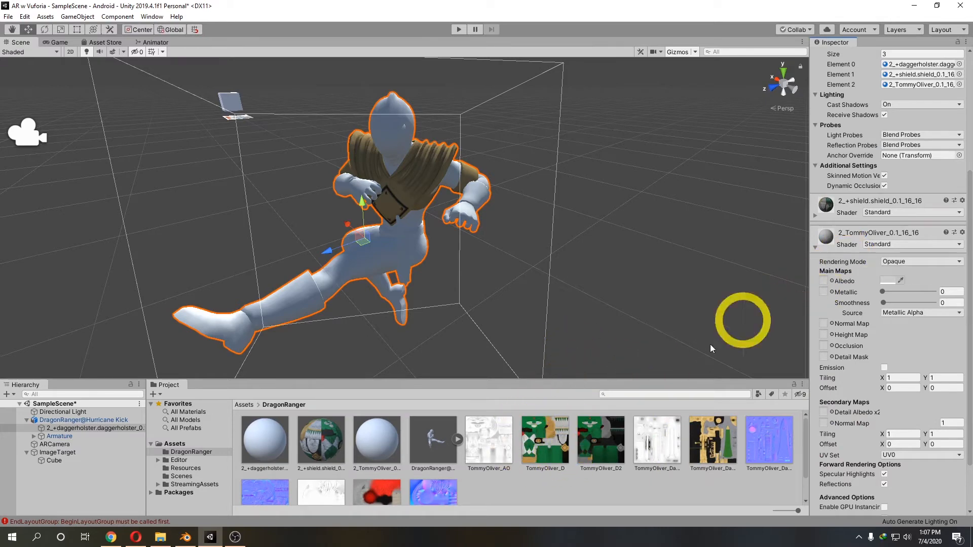
{"action": "left_click_drag", "start_coordinate": [542, 446], "coordinate": [823, 280]}
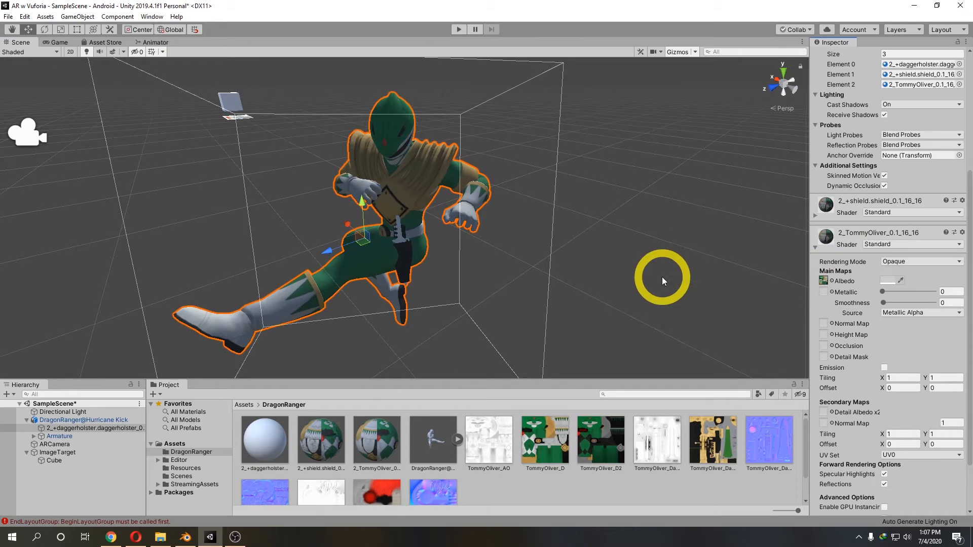
{"action": "scroll", "coordinate": [625, 293], "scroll_direction": "up", "scroll_amount": 2}
{"action": "scroll", "coordinate": [625, 293], "scroll_direction": "down", "scroll_amount": 2}
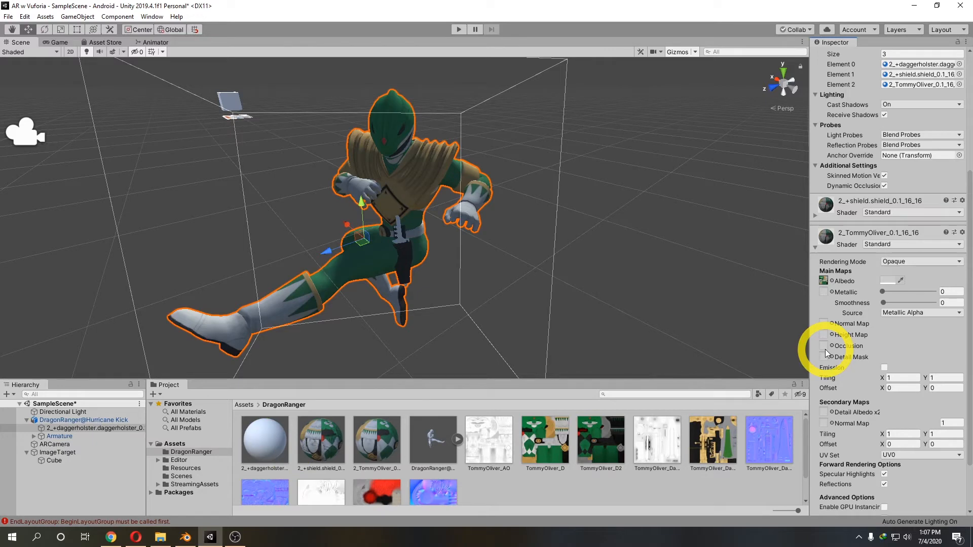
On the TommyOliver body material, assign TommyOliver_AO as the occlusion map and TommyOliver_N as the normal map.
{"action": "scroll", "coordinate": [847, 342], "scroll_direction": "down", "scroll_amount": 3}
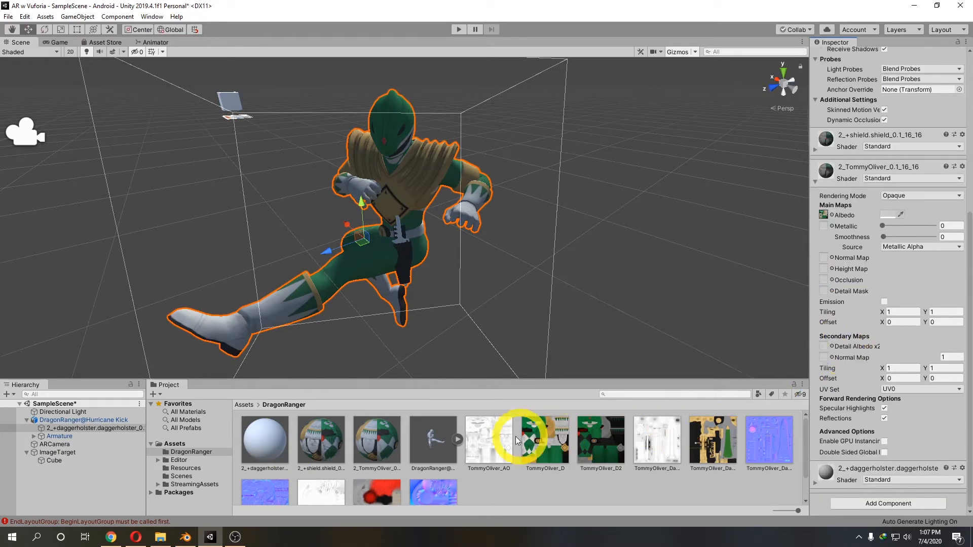
{"action": "left_click_drag", "start_coordinate": [505, 437], "coordinate": [825, 280]}
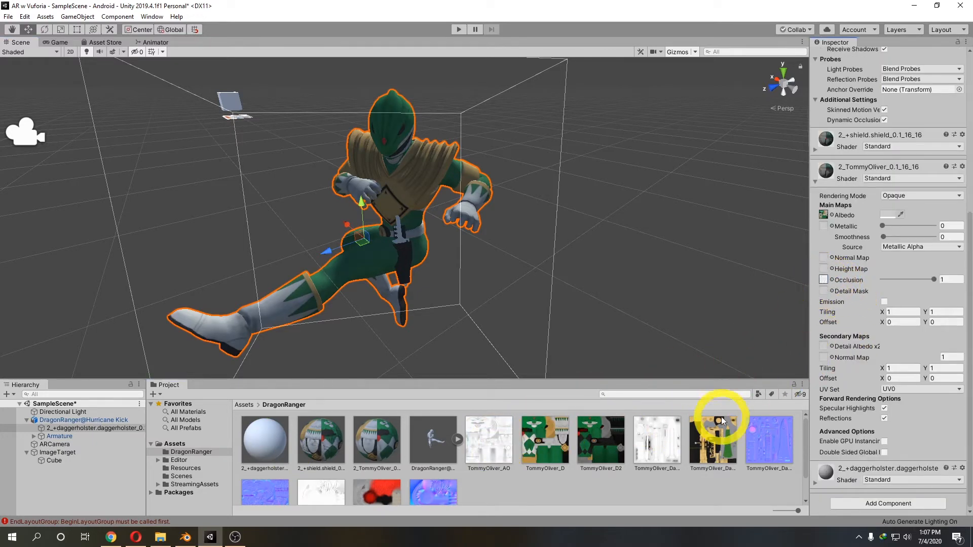
{"action": "scroll", "coordinate": [303, 487], "scroll_direction": "down", "scroll_amount": 2}
{"action": "left_click_drag", "start_coordinate": [265, 469], "coordinate": [821, 257]}
{"action": "scroll", "coordinate": [344, 373], "scroll_direction": "up", "scroll_amount": 3}
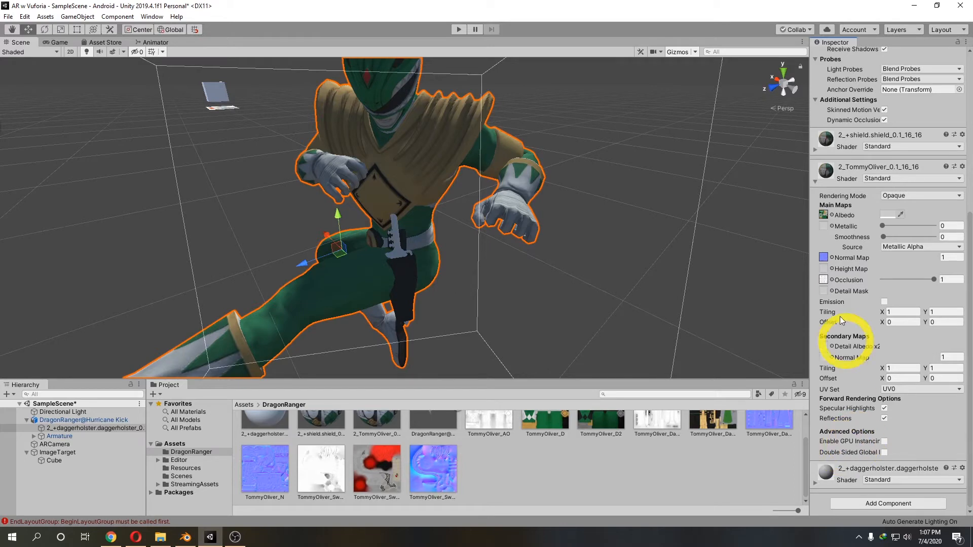
Collapse the body material's settings and assign TommyOliver_Dagger_D as the albedo map of the dagger holster material.
{"action": "left_click", "coordinate": [817, 184]}
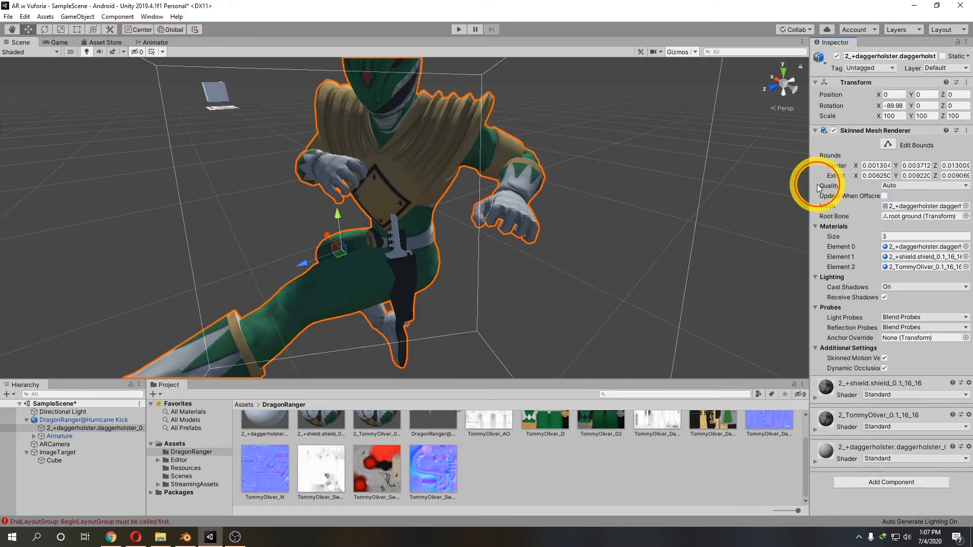
{"action": "left_click", "coordinate": [816, 463]}
{"action": "scroll", "coordinate": [750, 469], "scroll_direction": "up", "scroll_amount": 1}
{"action": "scroll", "coordinate": [890, 441], "scroll_direction": "down", "scroll_amount": 3}
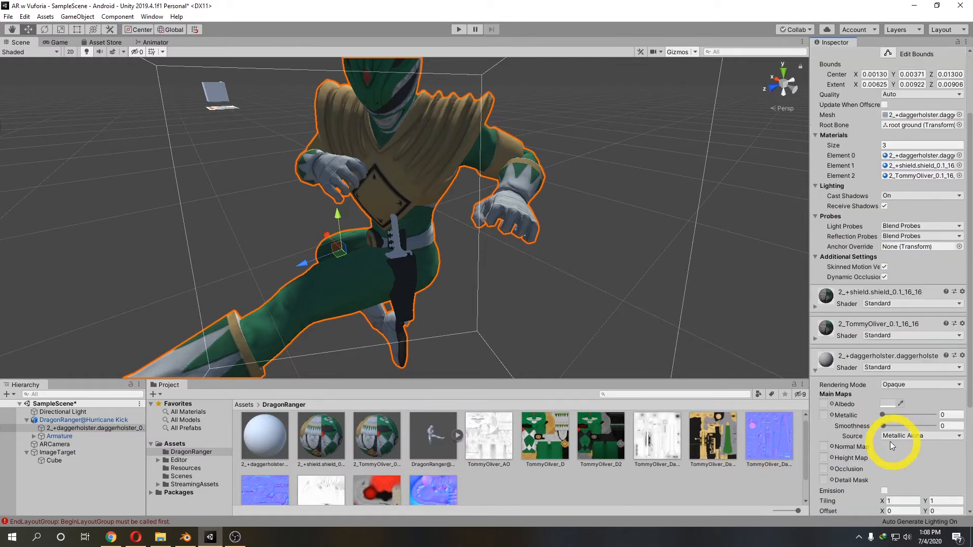
{"action": "left_click_drag", "start_coordinate": [722, 448], "coordinate": [824, 404]}
{"action": "scroll", "coordinate": [847, 412], "scroll_direction": "down", "scroll_amount": 3}
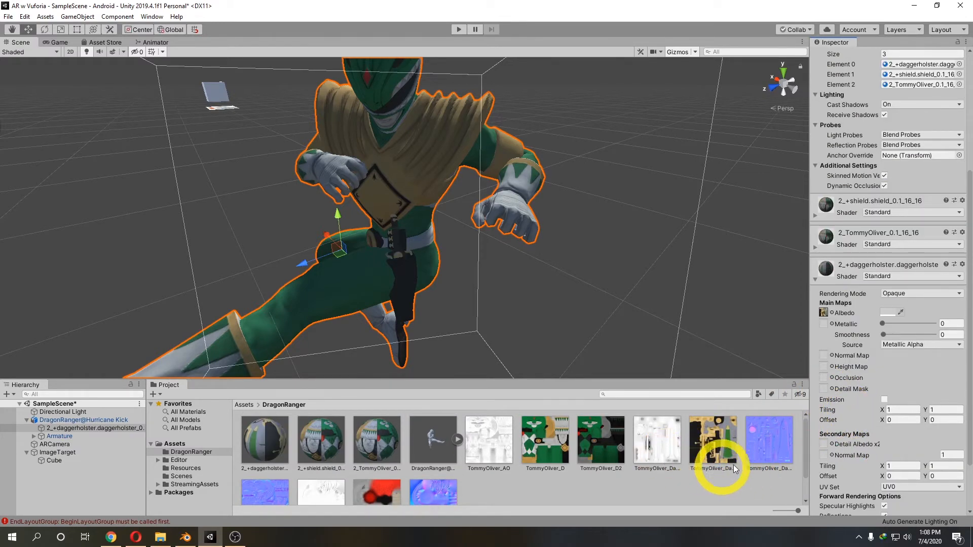
On the dagger holster material, assign TommyOliver_Dagger_N as a corrected normal map and TommyOliver_Dagger_AO as the occlusion map.
{"action": "left_click_drag", "start_coordinate": [768, 449], "coordinate": [817, 354]}
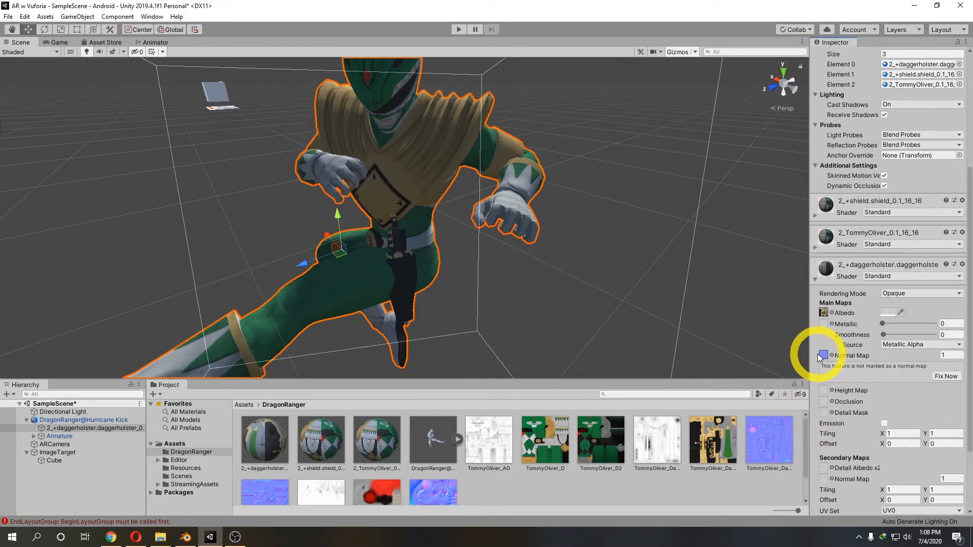
{"action": "left_click", "coordinate": [942, 379]}
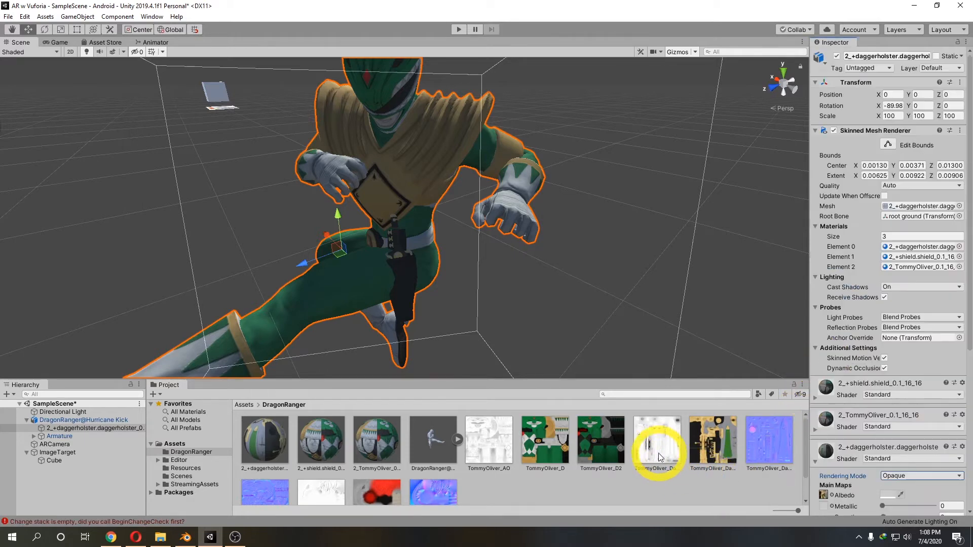
{"action": "scroll", "coordinate": [869, 417], "scroll_direction": "down", "scroll_amount": 4}
{"action": "left_click_drag", "start_coordinate": [657, 458], "coordinate": [824, 377]}
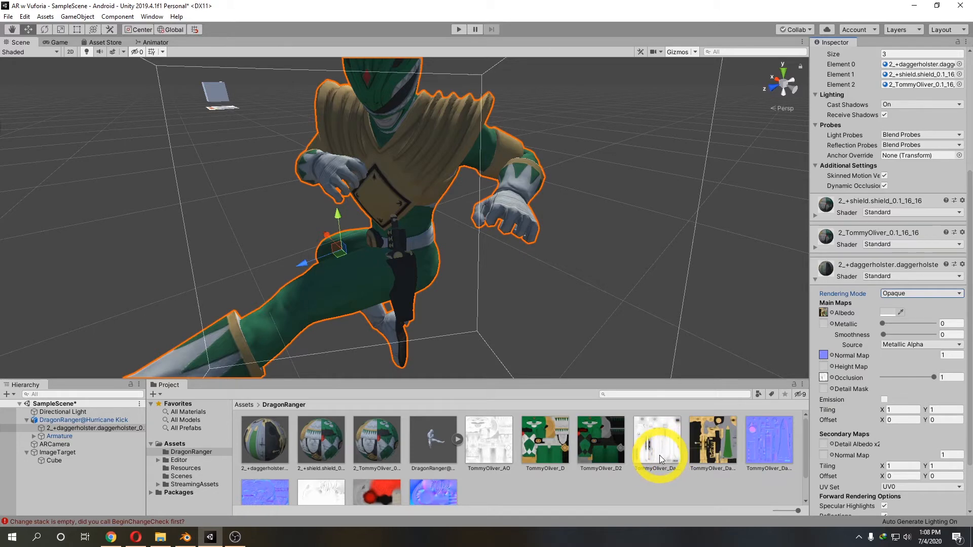
Switch to File Explorer and examine the char green.png and chargreennormal.png textures in the Power Rangers Dash Green Ranger folder.
{"action": "left_click", "coordinate": [158, 539]}
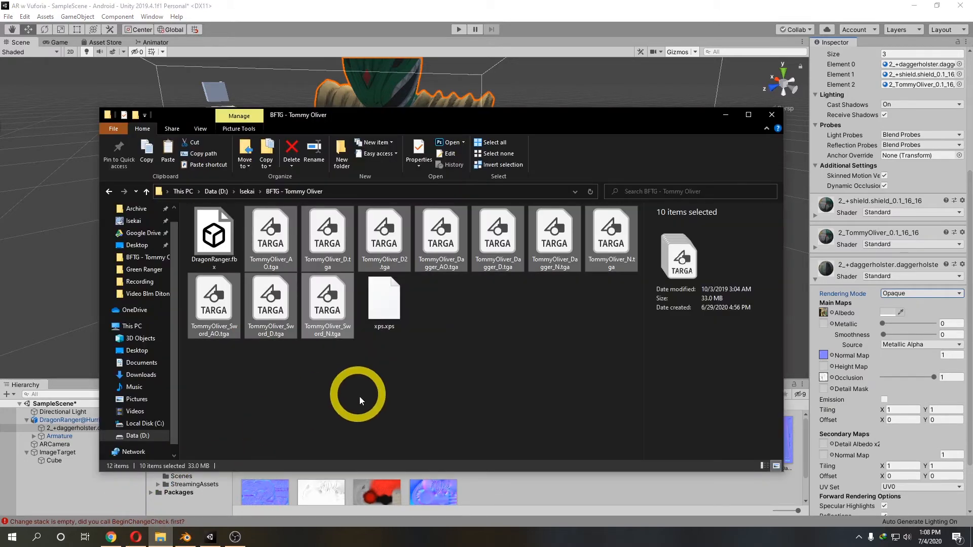
{"action": "left_click", "coordinate": [447, 382]}
{"action": "left_click", "coordinate": [248, 192]}
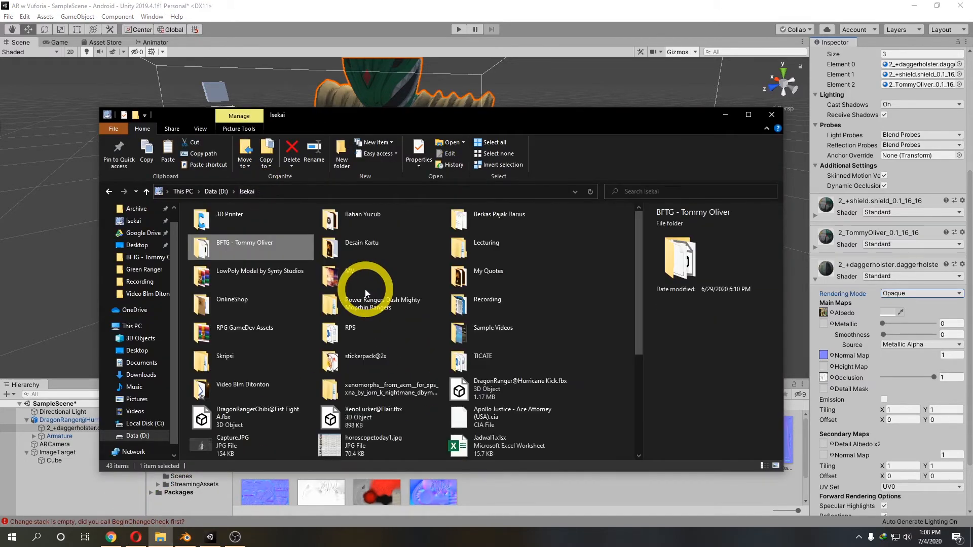
{"action": "double_click", "coordinate": [378, 299]}
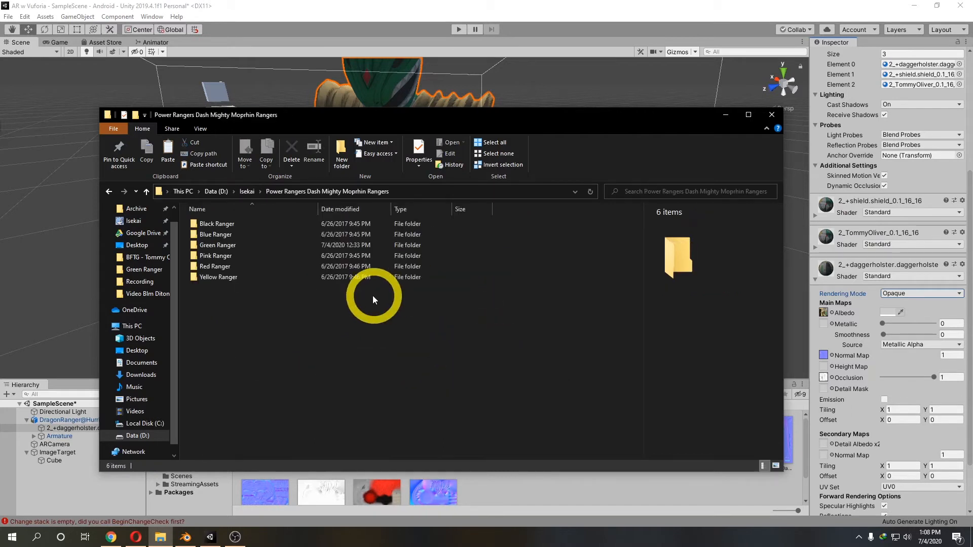
{"action": "double_click", "coordinate": [248, 248]}
{"action": "left_click", "coordinate": [231, 242]}
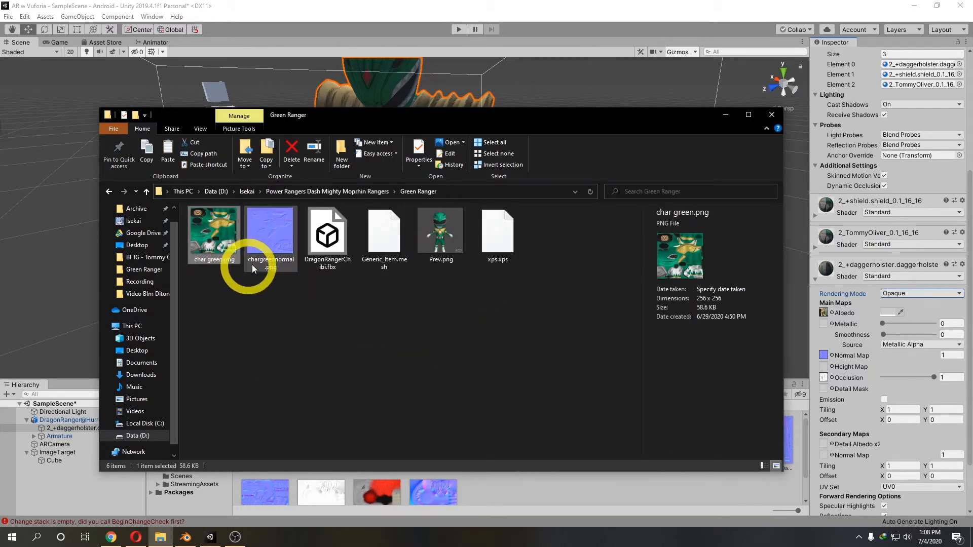
{"action": "left_click_drag", "start_coordinate": [294, 303], "coordinate": [219, 254]}
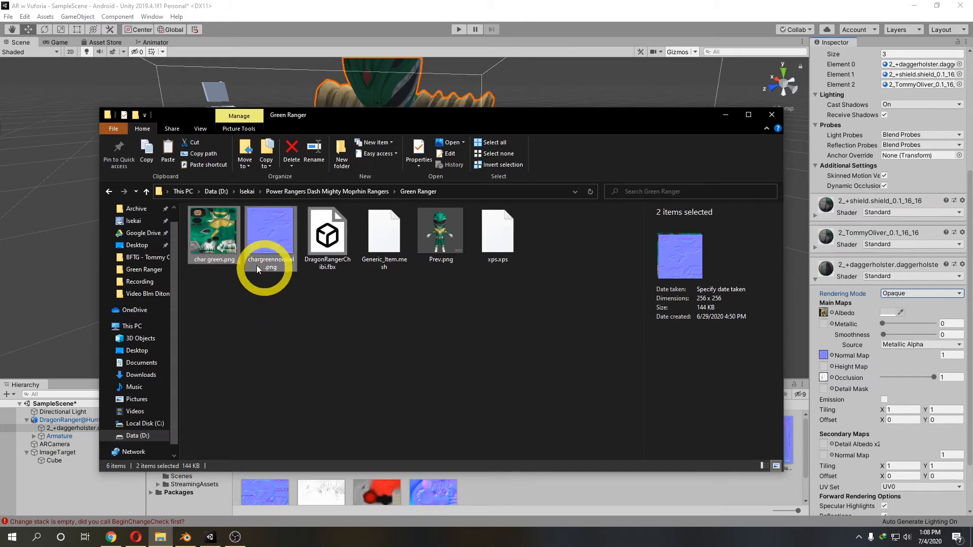
{"action": "left_click", "coordinate": [623, 37]}
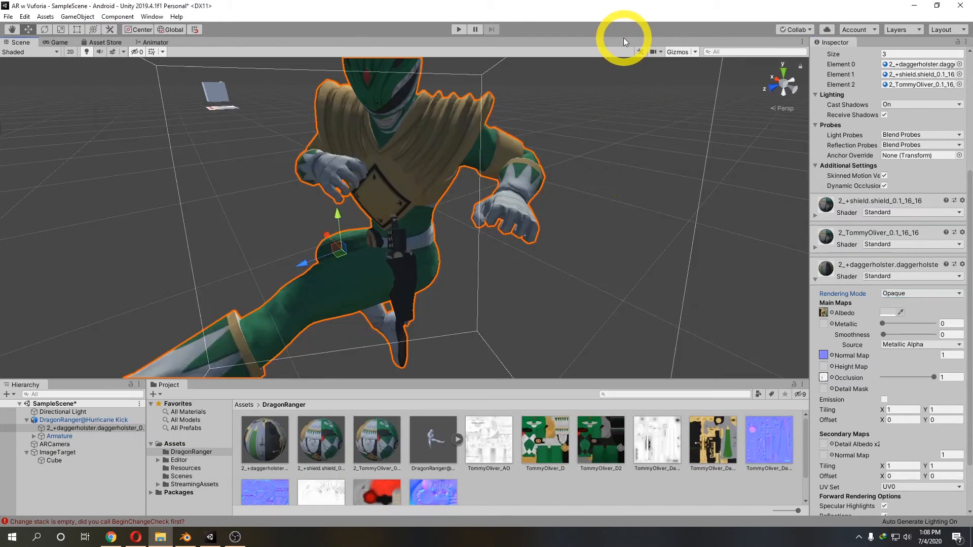
Deselect the character's mesh and examine the fully textured Dragon Ranger from several distances and angles in the scene.
{"action": "scroll", "coordinate": [500, 276], "scroll_direction": "down", "scroll_amount": 5}
{"action": "scroll", "coordinate": [496, 278], "scroll_direction": "up", "scroll_amount": 8}
{"action": "scroll", "coordinate": [494, 282], "scroll_direction": "down", "scroll_amount": 8}
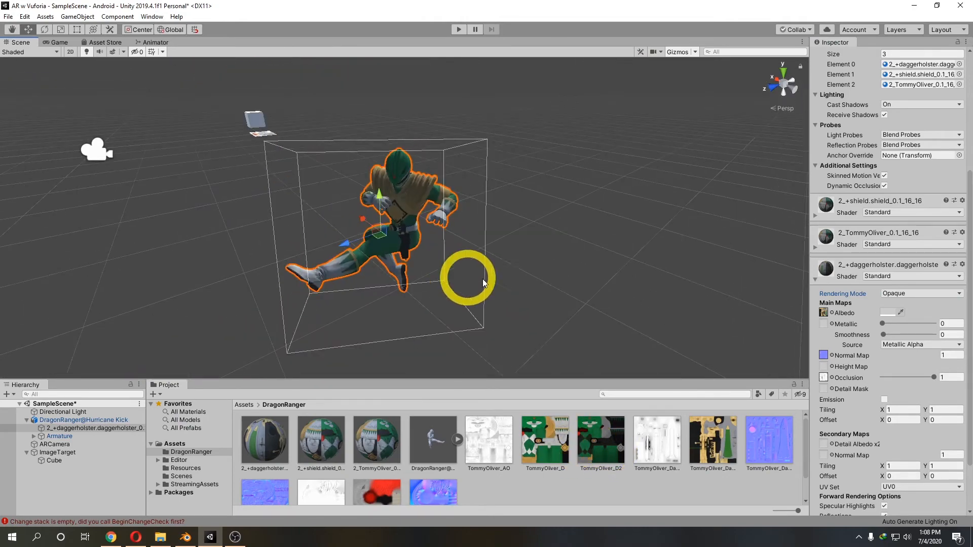
{"action": "left_click_drag", "start_coordinate": [524, 296], "coordinate": [546, 287]}
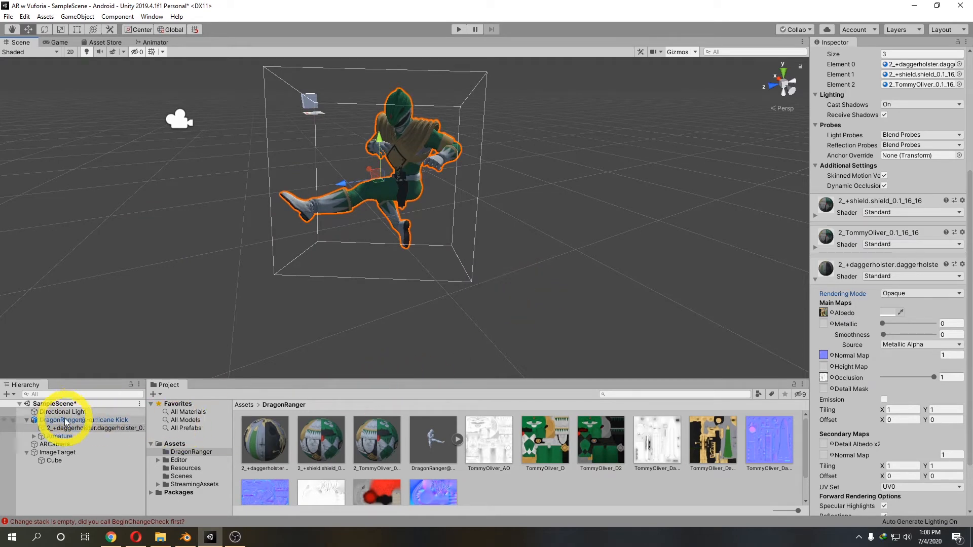
{"action": "left_click", "coordinate": [78, 411]}
{"action": "scroll", "coordinate": [374, 274], "scroll_direction": "up", "scroll_amount": 6}
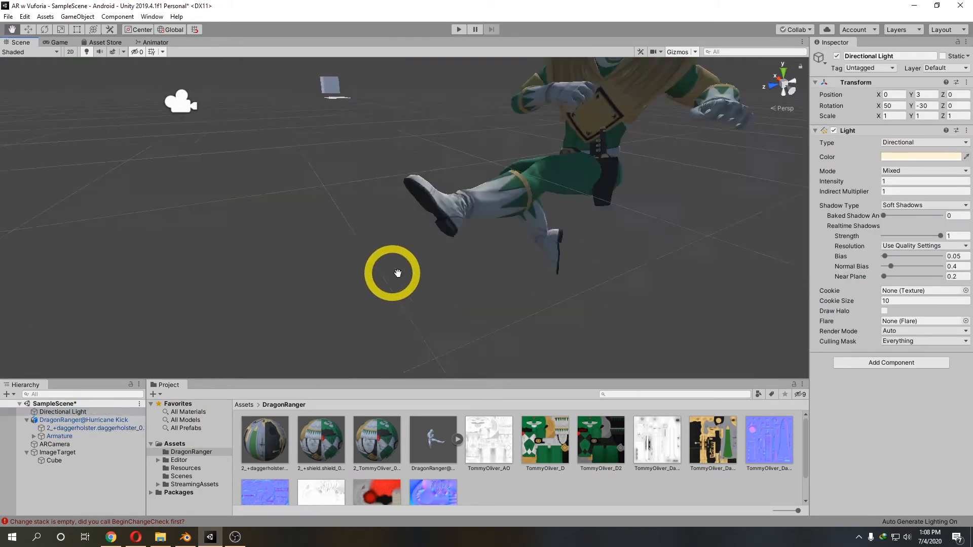
{"action": "scroll", "coordinate": [401, 276], "scroll_direction": "down", "scroll_amount": 5}
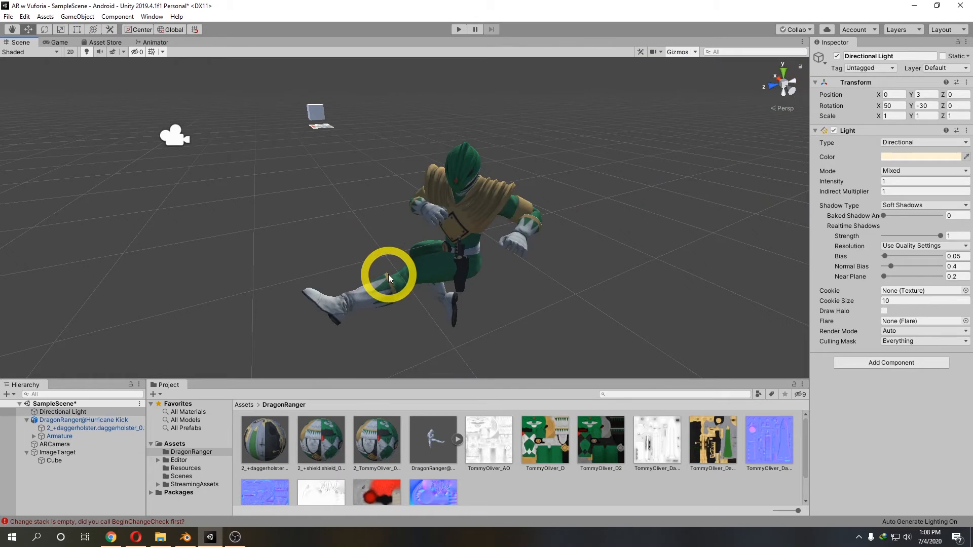
{"action": "scroll", "coordinate": [387, 277], "scroll_direction": "up", "scroll_amount": 3}
{"action": "middle_click_drag", "start_coordinate": [425, 287], "coordinate": [442, 285]}
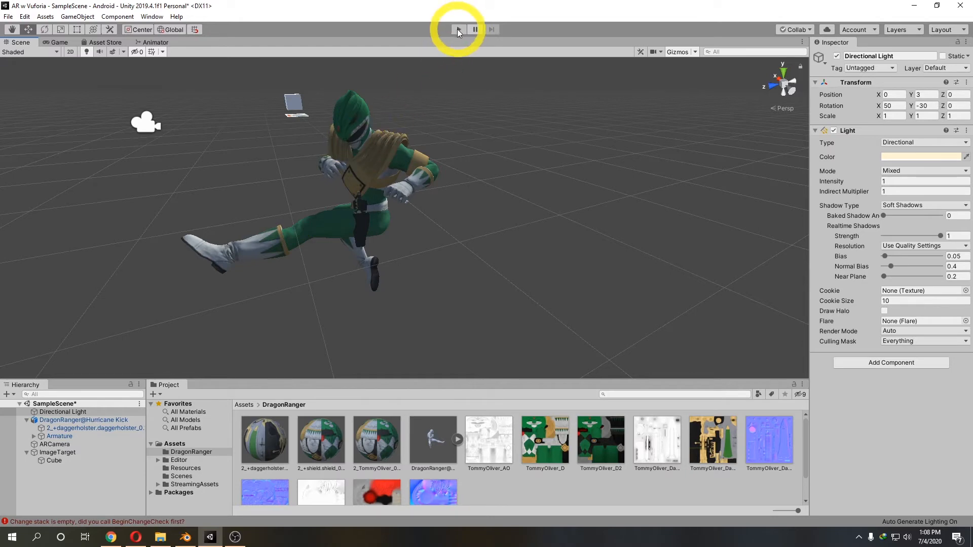
Run the scene in play mode, check in the Scene view whether the character animates, and stop it.
{"action": "left_click", "coordinate": [458, 29]}
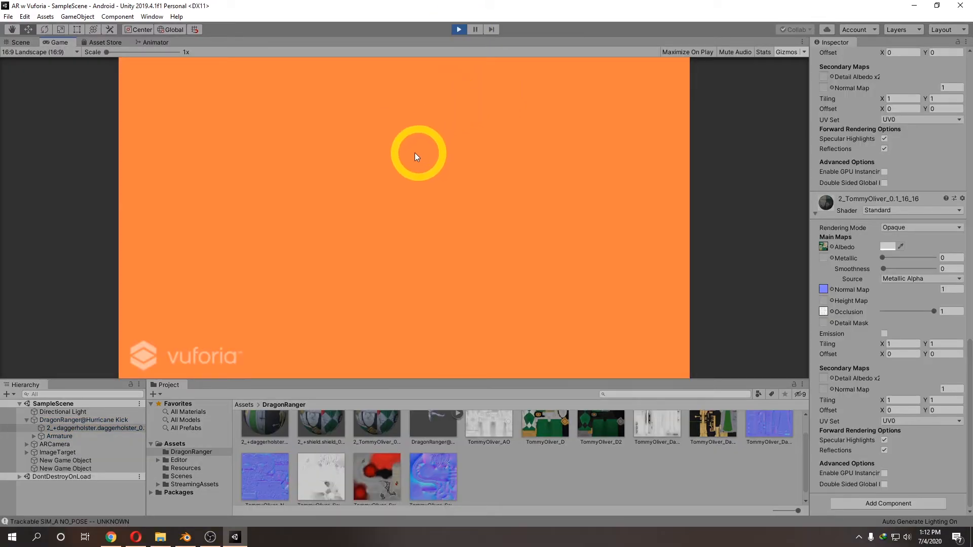
{"action": "left_click", "coordinate": [19, 43]}
{"action": "middle_click_drag", "start_coordinate": [350, 217], "coordinate": [412, 228]}
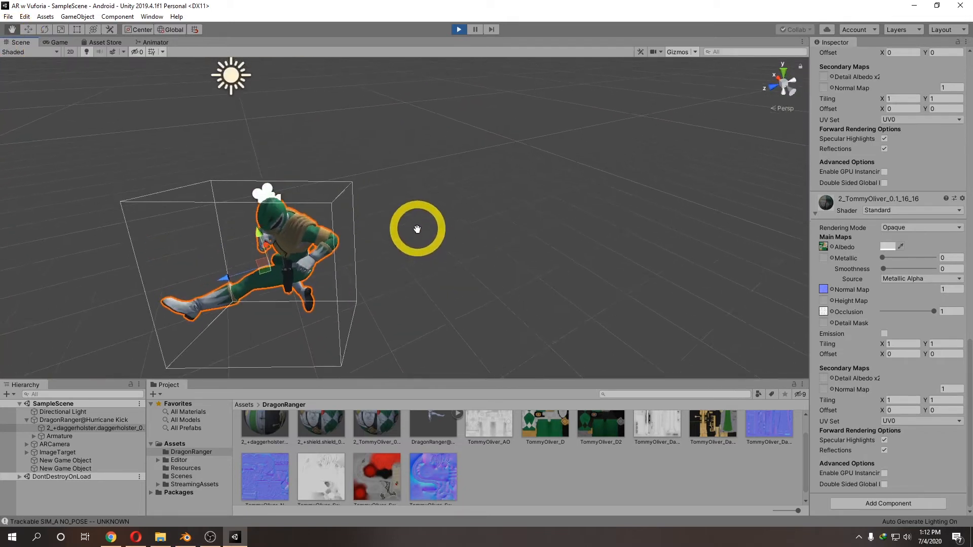
{"action": "scroll", "coordinate": [413, 228], "scroll_direction": "down", "scroll_amount": 3}
{"action": "left_click", "coordinate": [473, 66]}
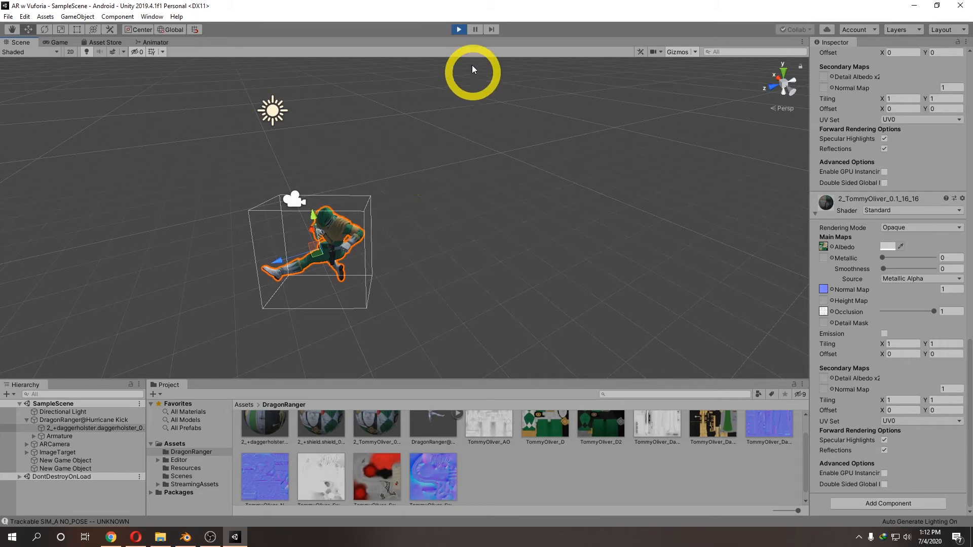
{"action": "left_click", "coordinate": [459, 29]}
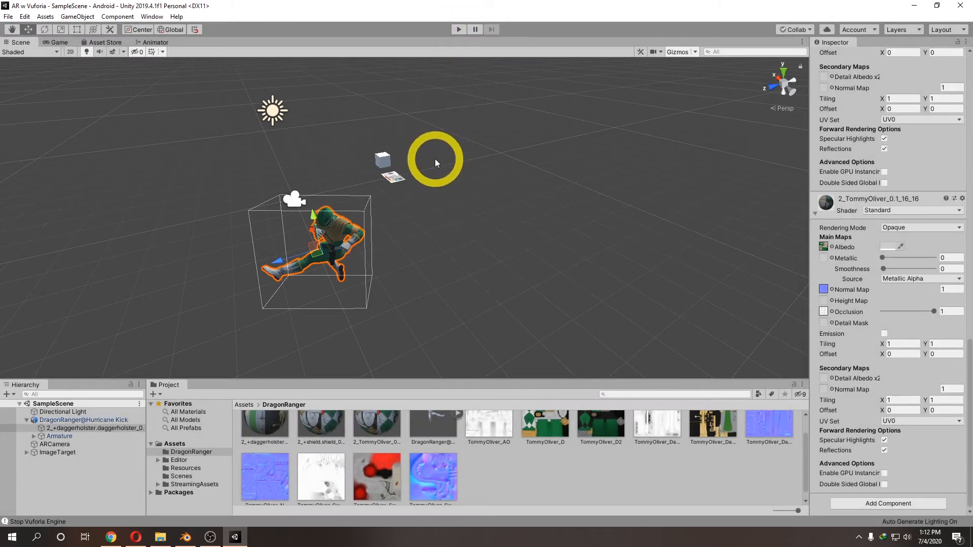
Create an Animator Controller named HurricaneKick in the DragonRanger folder and open it for editing.
{"action": "scroll", "coordinate": [429, 249], "scroll_direction": "up", "scroll_amount": 2}
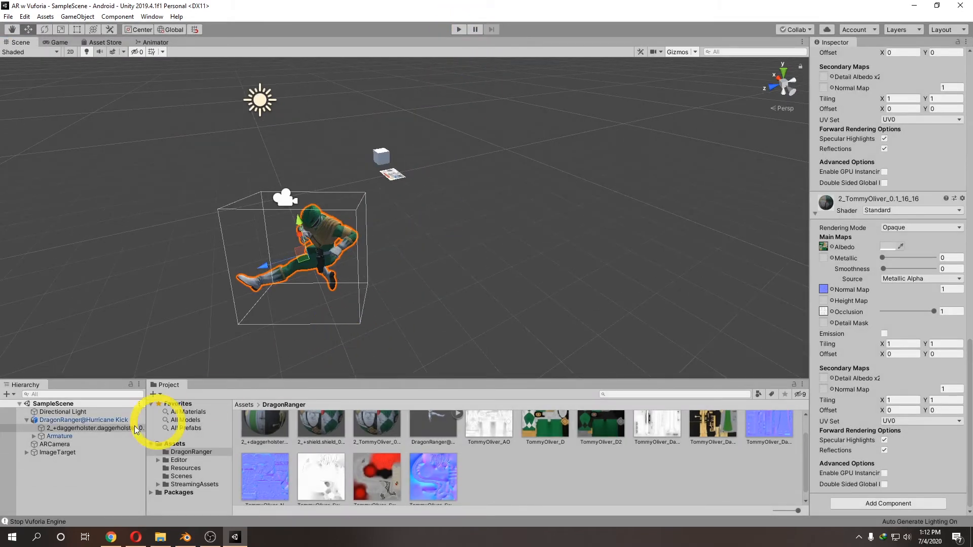
{"action": "left_click", "coordinate": [89, 421]}
{"action": "scroll", "coordinate": [519, 493], "scroll_direction": "up", "scroll_amount": 1}
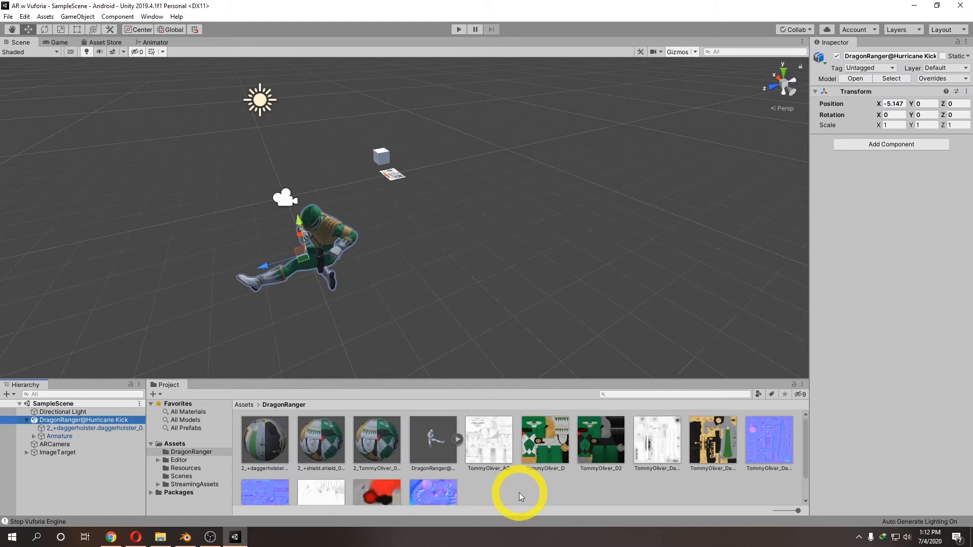
{"action": "left_click", "coordinate": [512, 487]}
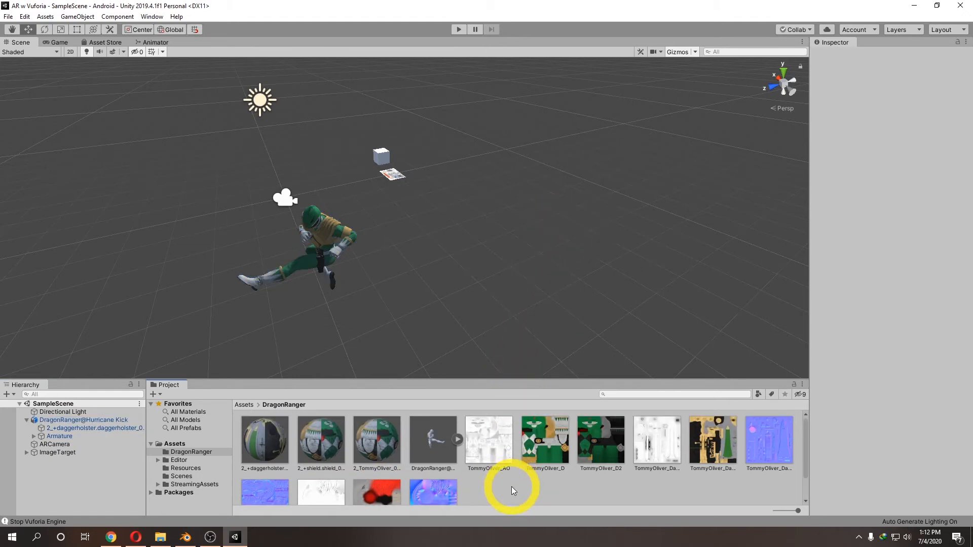
{"action": "right_click", "coordinate": [512, 487]}
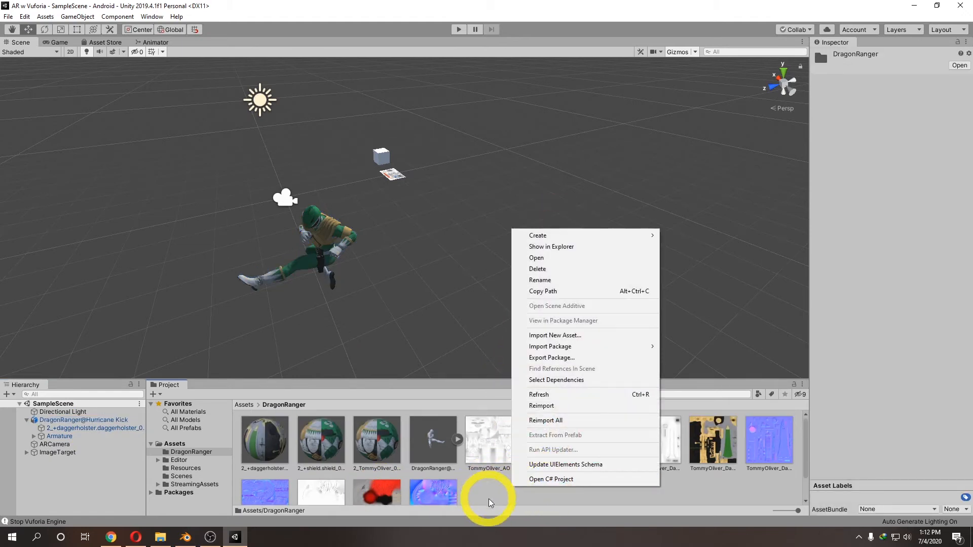
{"action": "mouse_move", "coordinate": [602, 244]}
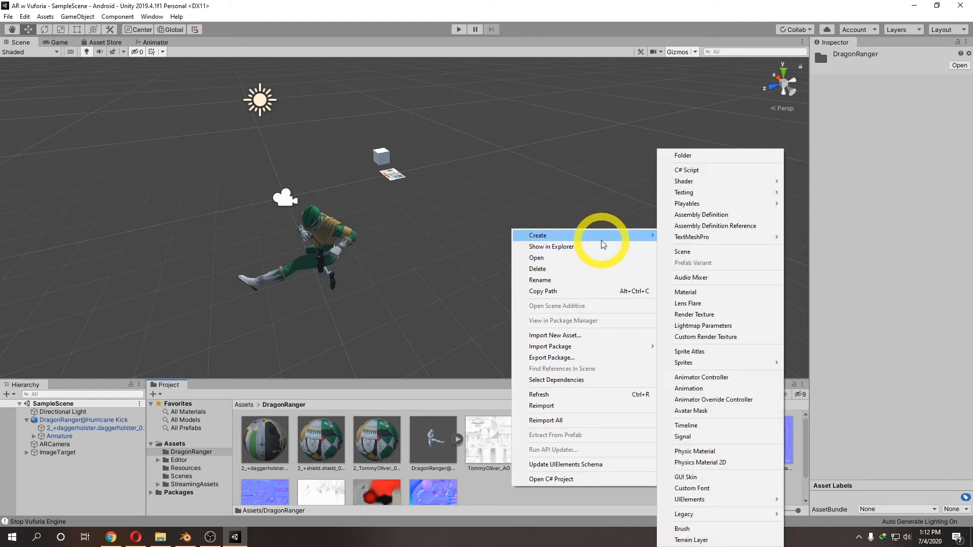
{"action": "left_click", "coordinate": [699, 378]}
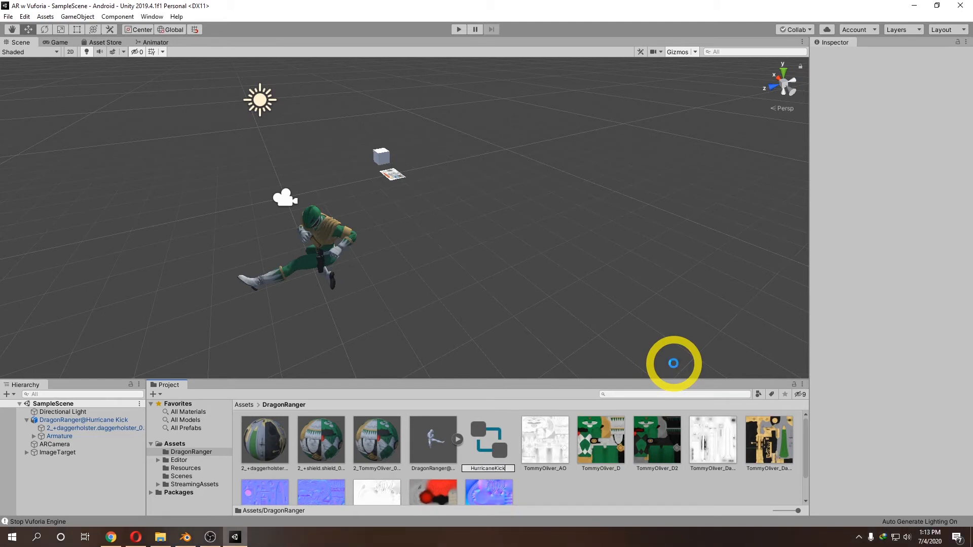
{"action": "key", "text": "Return"}
{"action": "double_click", "coordinate": [490, 441]}
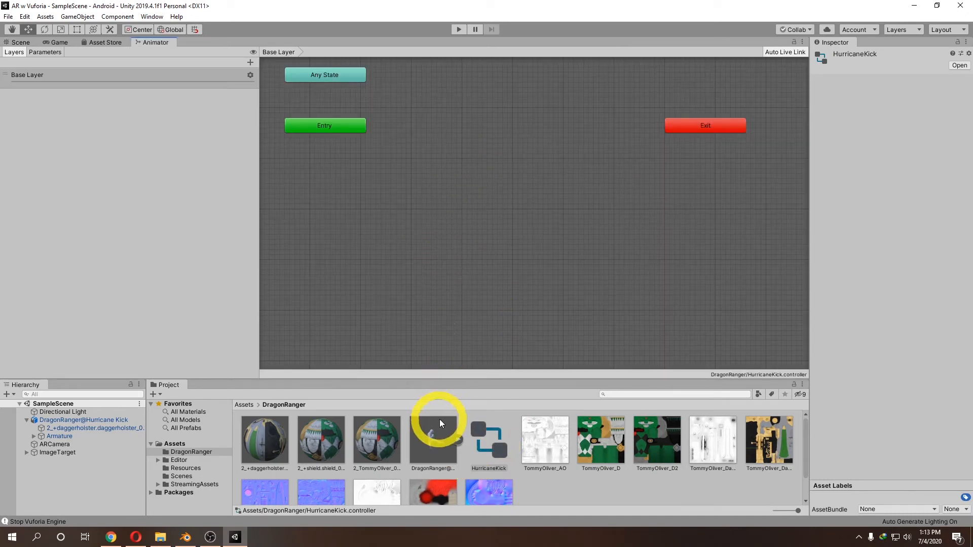
Add the Hurricane Kick clip from the DragonRanger model as the default state in the HurricaneKick controller and move it closer to Entry.
{"action": "left_click", "coordinate": [458, 439]}
{"action": "left_click", "coordinate": [460, 440]}
{"action": "left_click_drag", "start_coordinate": [431, 445], "coordinate": [486, 211]}
{"action": "left_click", "coordinate": [457, 440]}
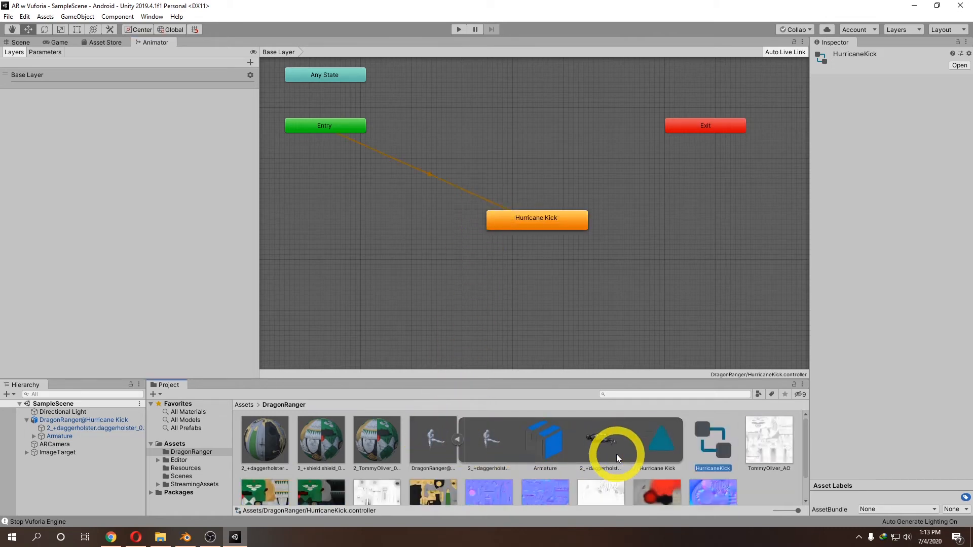
{"action": "left_click", "coordinate": [467, 440]}
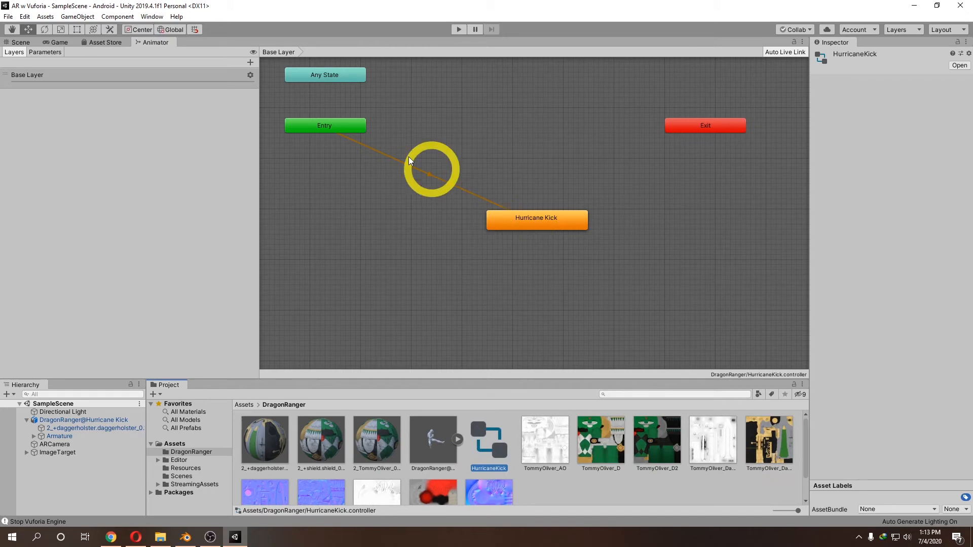
{"action": "left_click", "coordinate": [544, 230]}
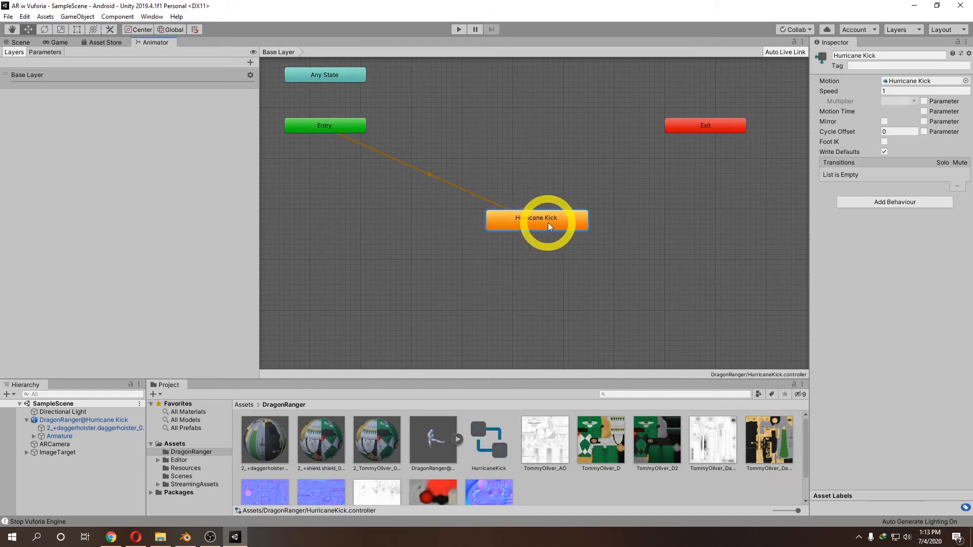
{"action": "left_click_drag", "start_coordinate": [548, 223], "coordinate": [491, 229]}
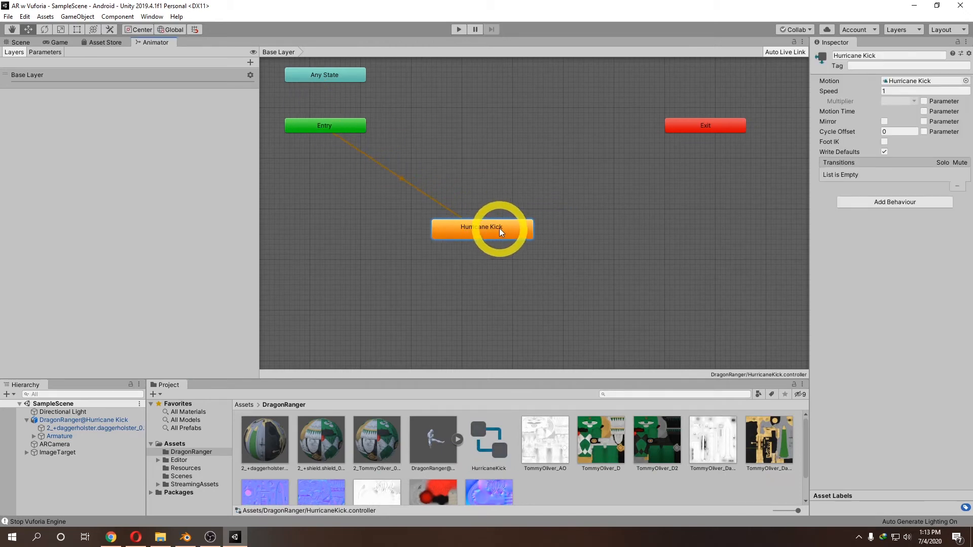
Preview the Hurricane Kick clip, enable its Loop Time and Loop Pose options, and apply the import settings.
{"action": "double_click", "coordinate": [500, 228]}
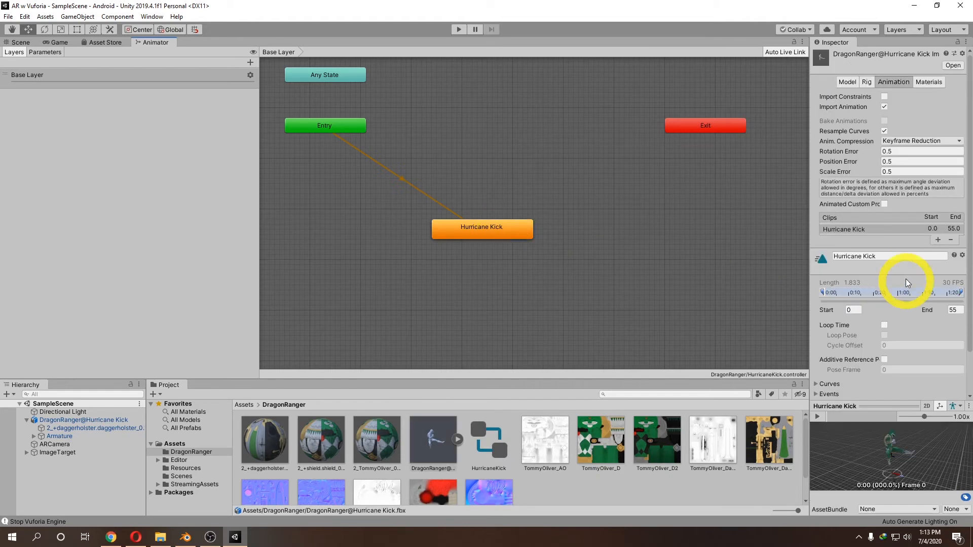
{"action": "mouse_move", "coordinate": [881, 402]}
{"action": "left_mouse_down"}
{"action": "mouse_move", "coordinate": [880, 374]}
{"action": "mouse_move", "coordinate": [884, 393]}
{"action": "left_mouse_up"}
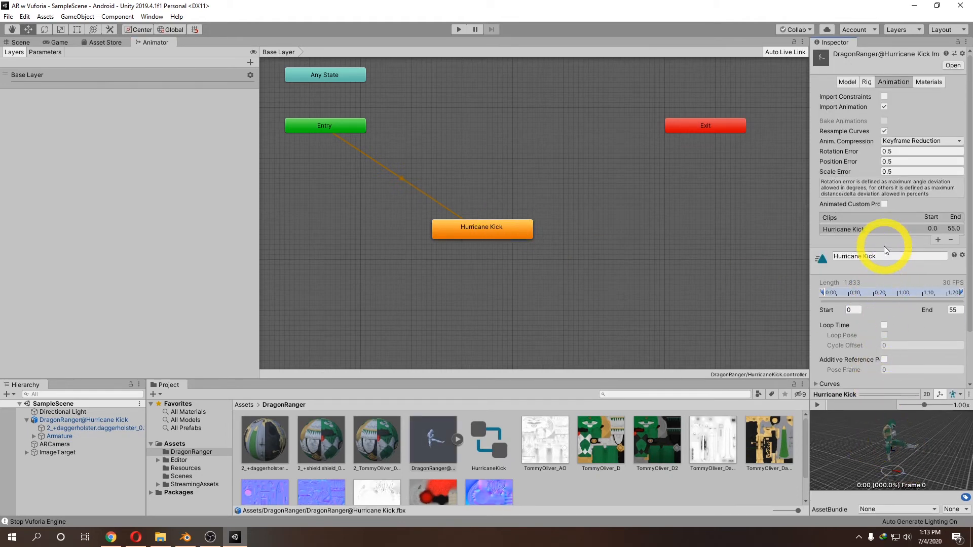
{"action": "left_click", "coordinate": [818, 404]}
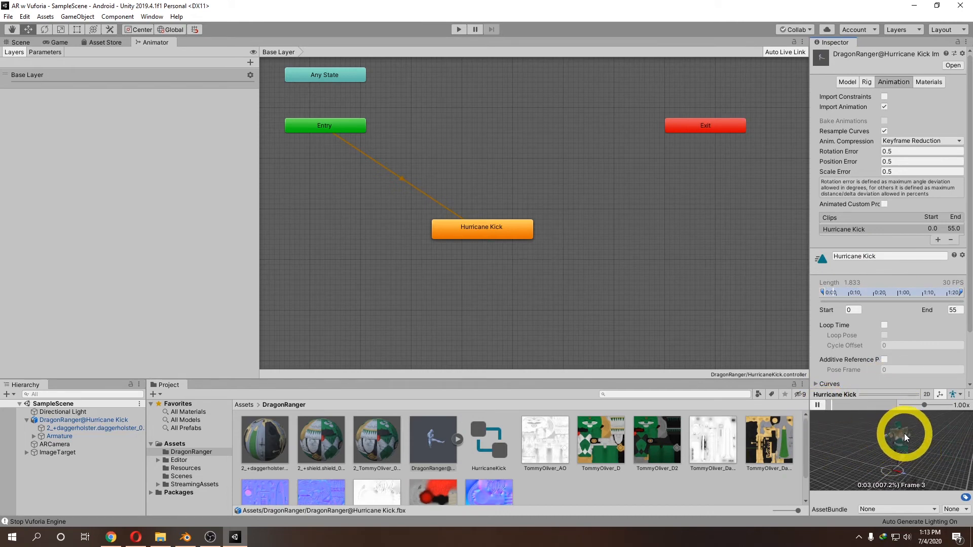
{"action": "left_click", "coordinate": [885, 324]}
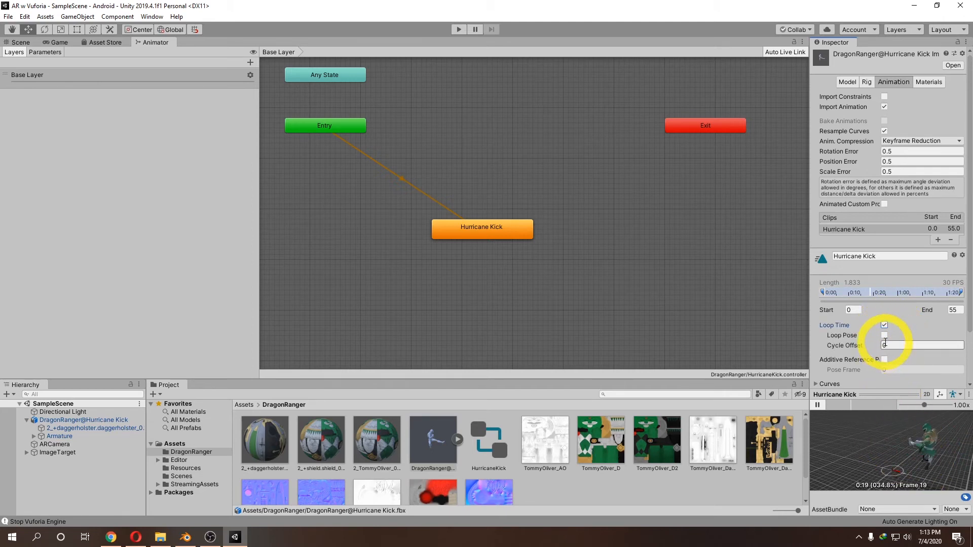
{"action": "left_click", "coordinate": [884, 335]}
{"action": "scroll", "coordinate": [880, 339], "scroll_direction": "down", "scroll_amount": 3}
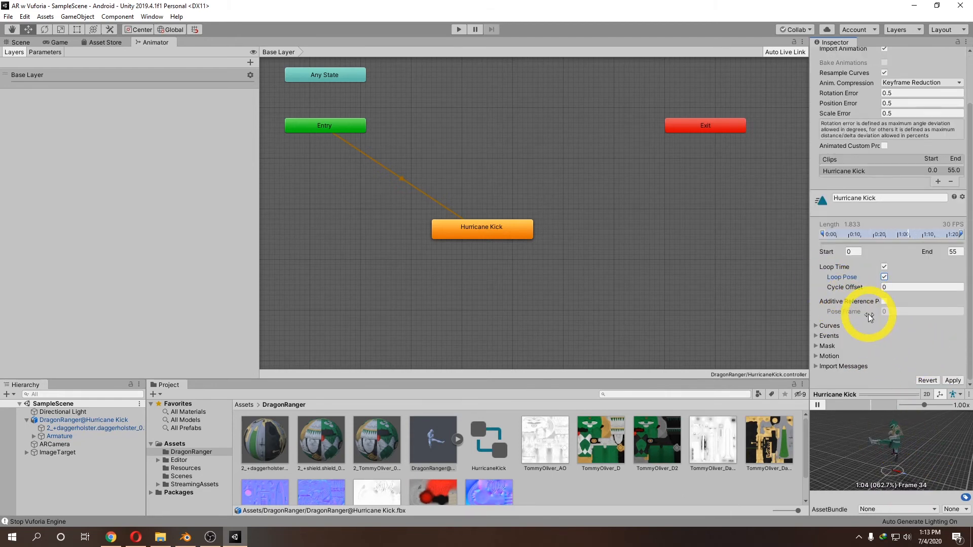
{"action": "left_click", "coordinate": [953, 381]}
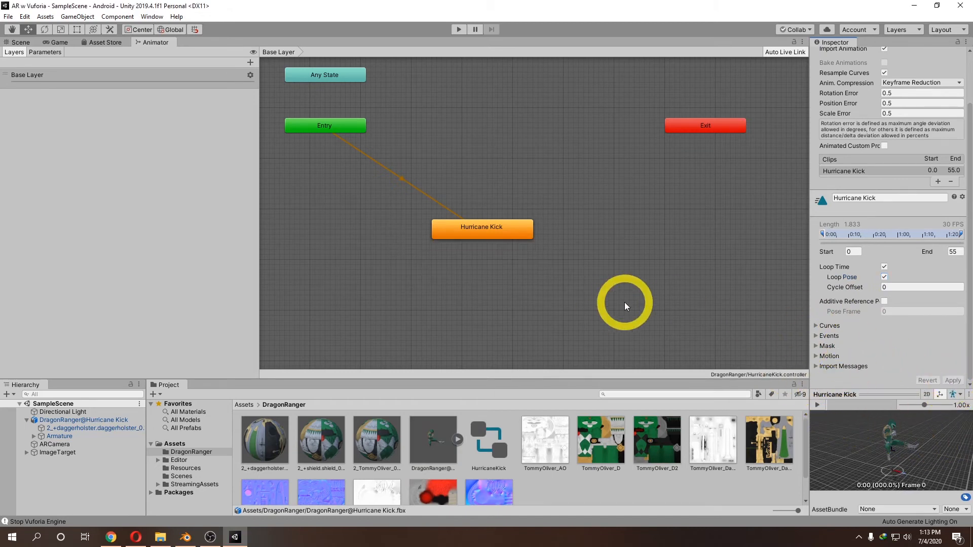
Add an Animator component to DragonRanger@Hurricane Kick in the scene and assign HurricaneKick as its controller.
{"action": "left_click", "coordinate": [20, 42]}
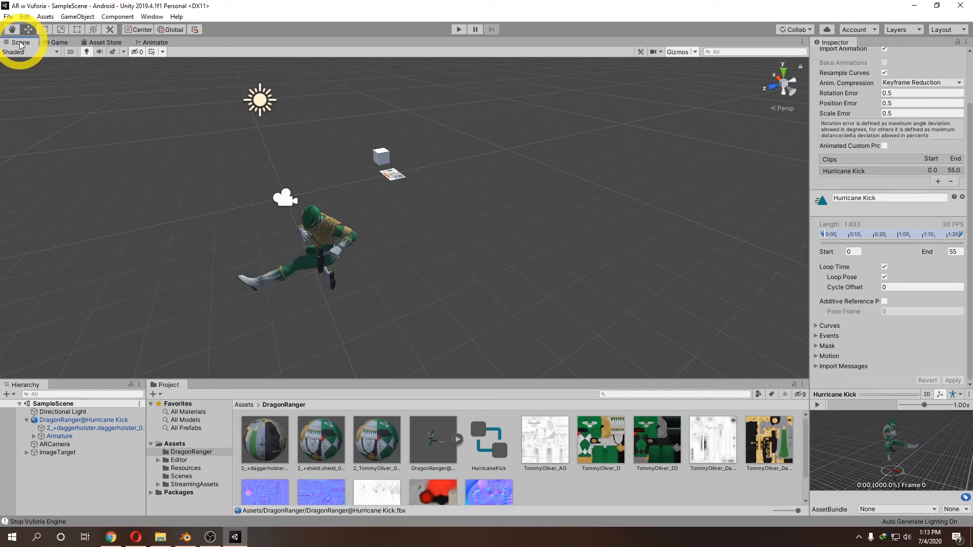
{"action": "left_click", "coordinate": [313, 225]}
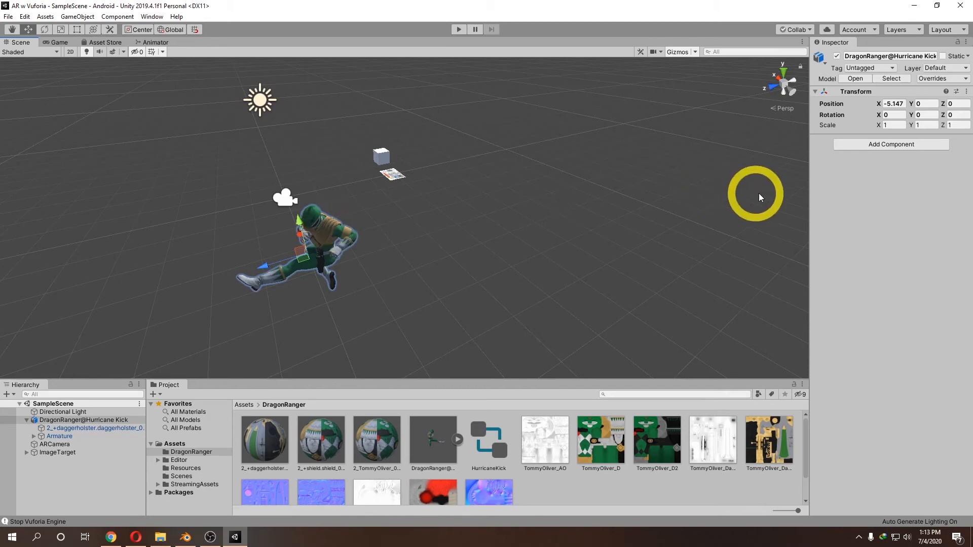
{"action": "left_click", "coordinate": [851, 144]}
{"action": "type", "text": "animat"}
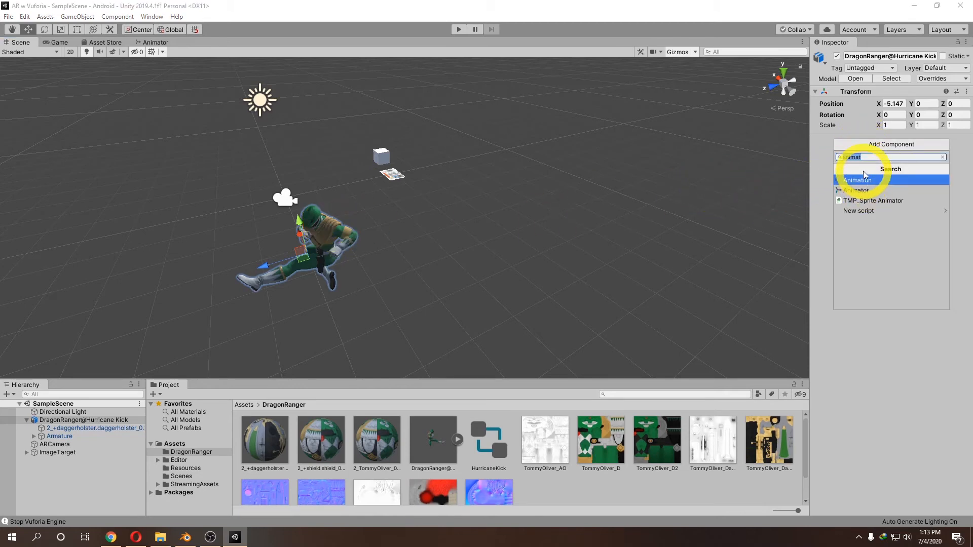
{"action": "type", "text": "ani"}
{"action": "left_click", "coordinate": [857, 190]}
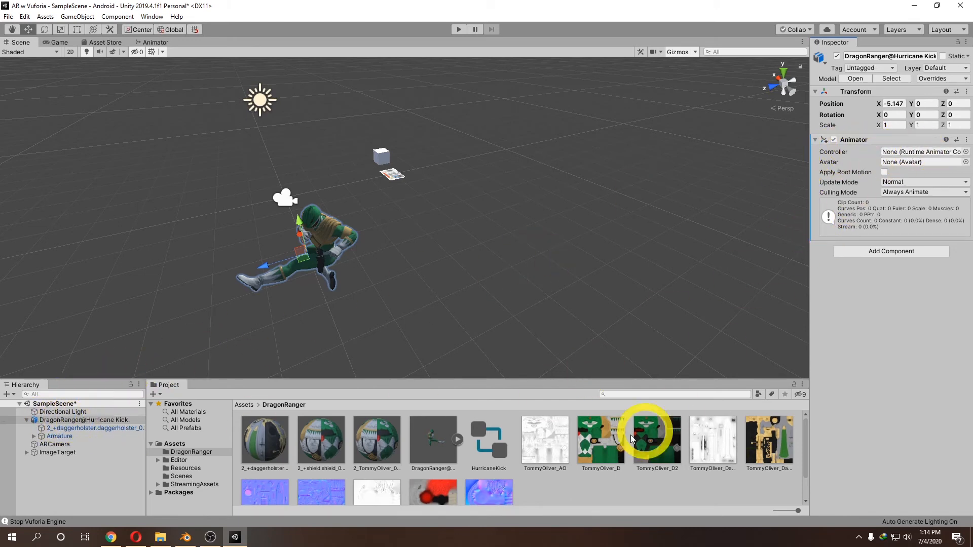
{"action": "left_click_drag", "start_coordinate": [488, 446], "coordinate": [917, 152]}
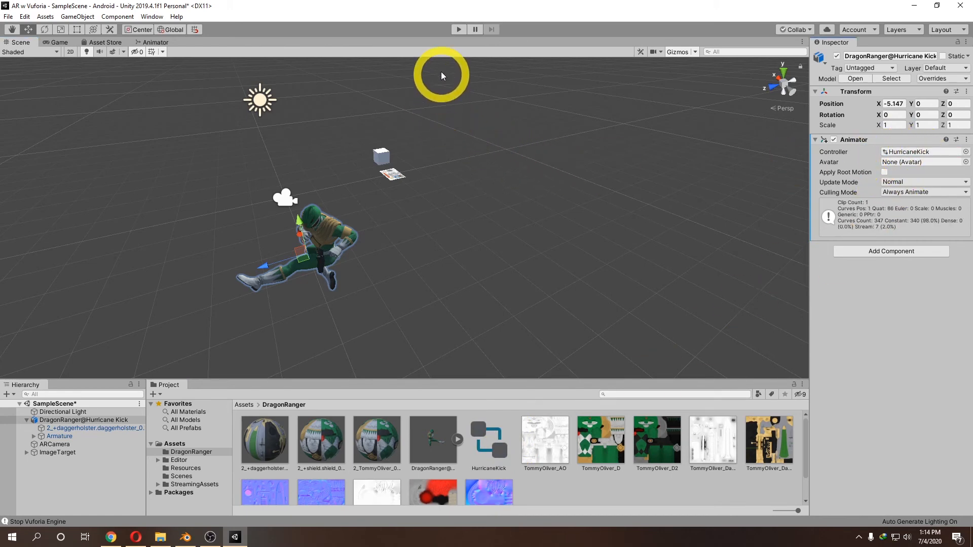
Run the scene in play mode, watch the Dragon Ranger's kick animation in the Scene view, and stop it.
{"action": "left_click", "coordinate": [456, 33]}
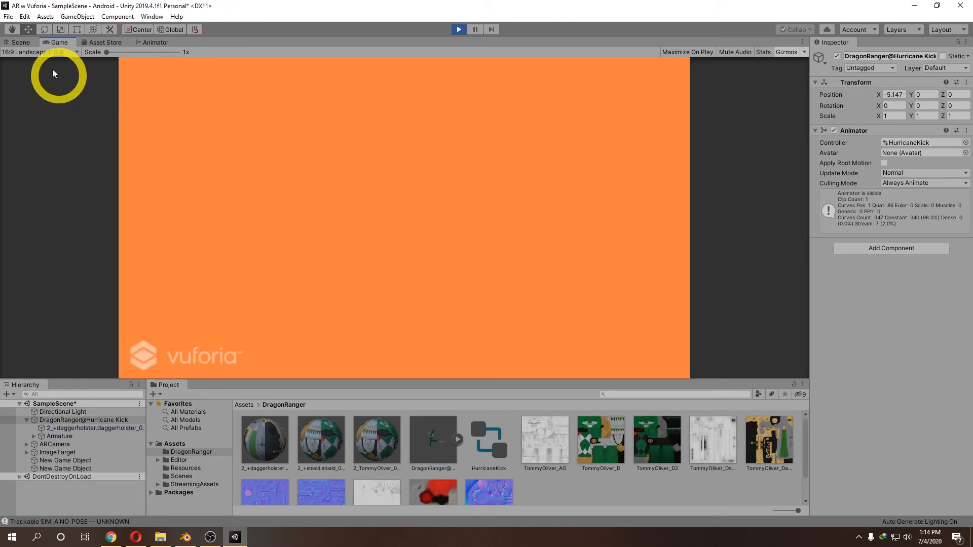
{"action": "left_click", "coordinate": [20, 42]}
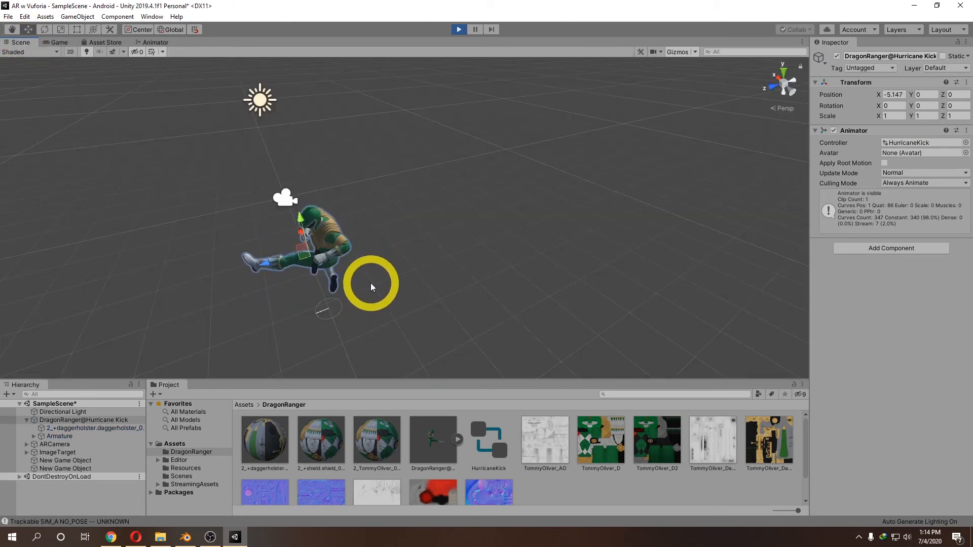
{"action": "left_click", "coordinate": [461, 29]}
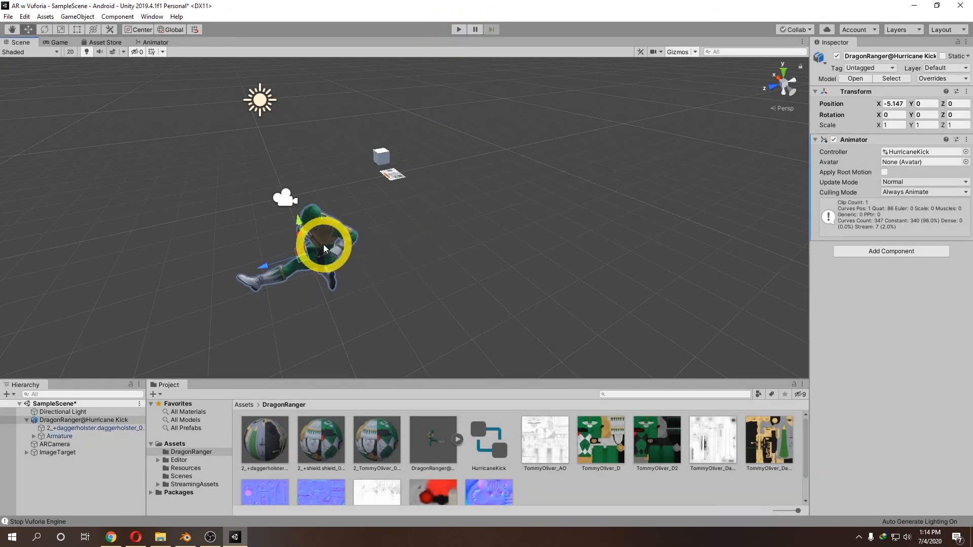
Delete the placeholder cube from the image target and make DragonRanger@Hurricane Kick a child of ImageTarget.
{"action": "left_click", "coordinate": [324, 244]}
{"action": "right_click_drag", "start_coordinate": [375, 273], "coordinate": [430, 236]}
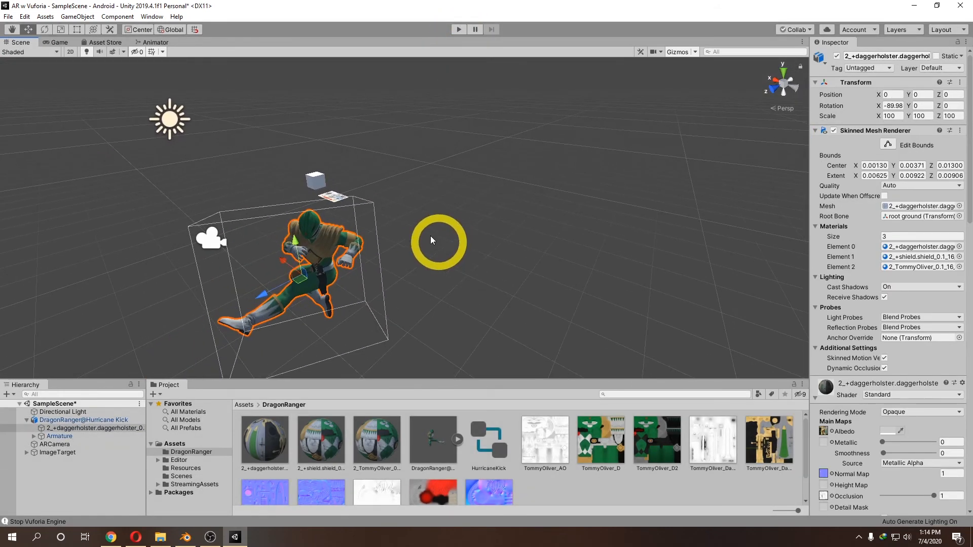
{"action": "left_click", "coordinate": [317, 177]}
{"action": "key", "text": "Delete"}
{"action": "left_click", "coordinate": [26, 420]}
{"action": "left_click_drag", "start_coordinate": [53, 428], "coordinate": [59, 436]}
Move the Dragon Ranger in the scene so that it stands on the image target card.
{"action": "left_click", "coordinate": [292, 289]}
{"action": "left_click", "coordinate": [366, 252]}
{"action": "left_click", "coordinate": [897, 94]}
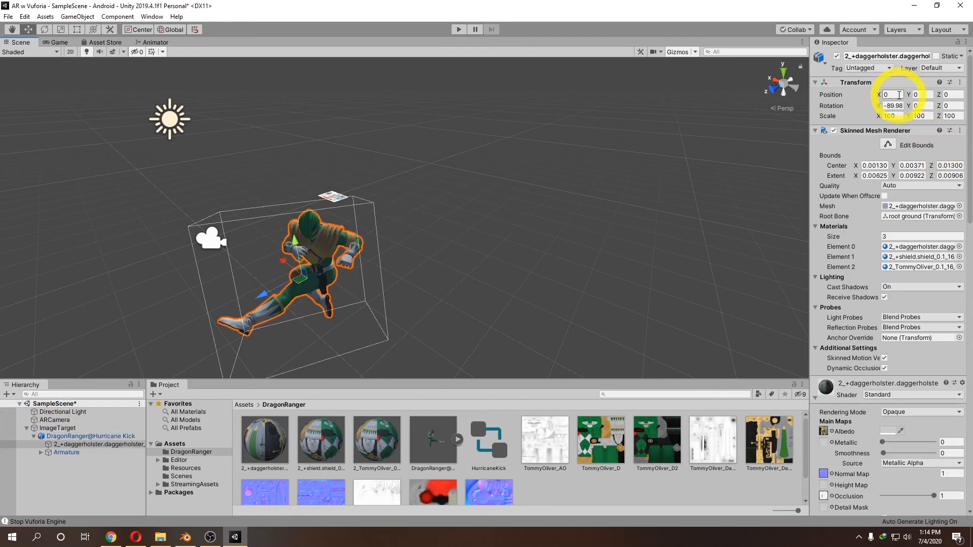
{"action": "left_click", "coordinate": [235, 367]}
{"action": "left_click_drag", "start_coordinate": [583, 177], "coordinate": [442, 299], "text": "alt"}
{"action": "left_click_drag", "start_coordinate": [345, 262], "coordinate": [424, 274]}
{"action": "middle_click_drag", "start_coordinate": [423, 275], "coordinate": [460, 284]}
{"action": "left_click_drag", "start_coordinate": [459, 285], "coordinate": [496, 147], "text": "alt"}
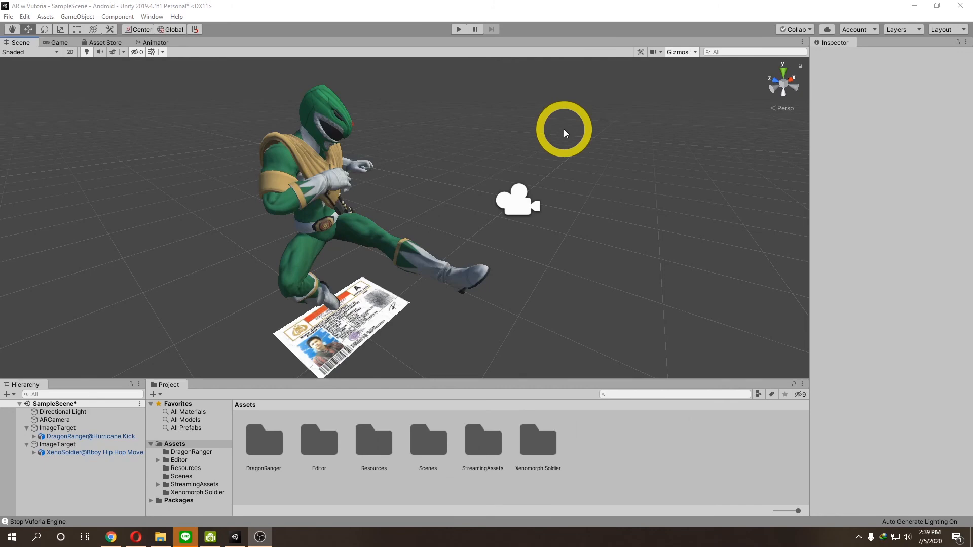
Test the Dragon Ranger and XenoSoldier image targets with the camera in play mode, and stop it.
{"action": "left_click", "coordinate": [457, 29]}
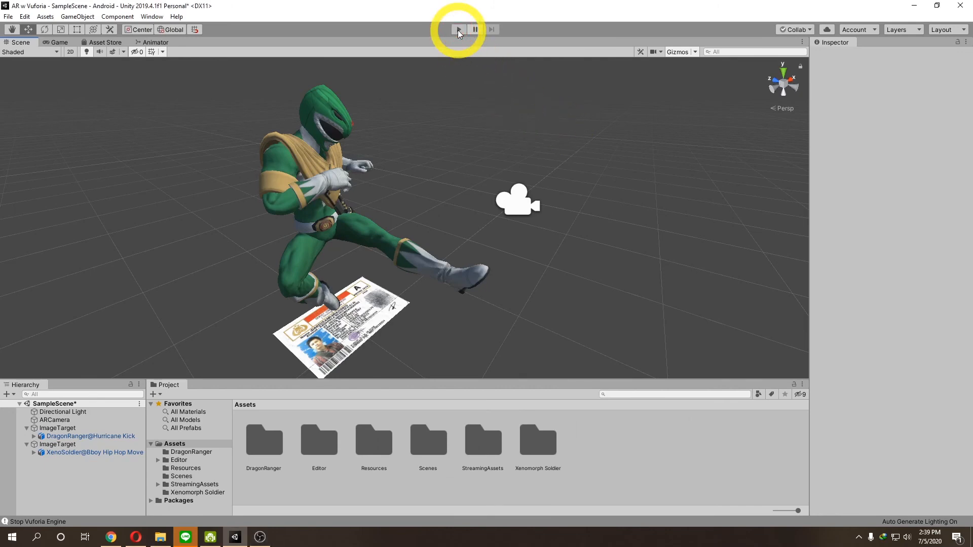
{"action": "left_click", "coordinate": [458, 29]}
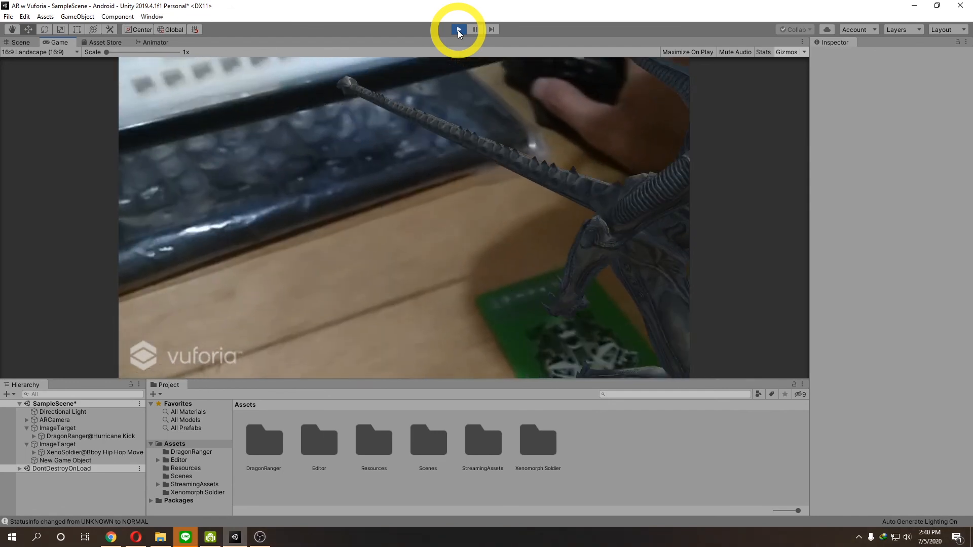
{"action": "left_click", "coordinate": [458, 29]}
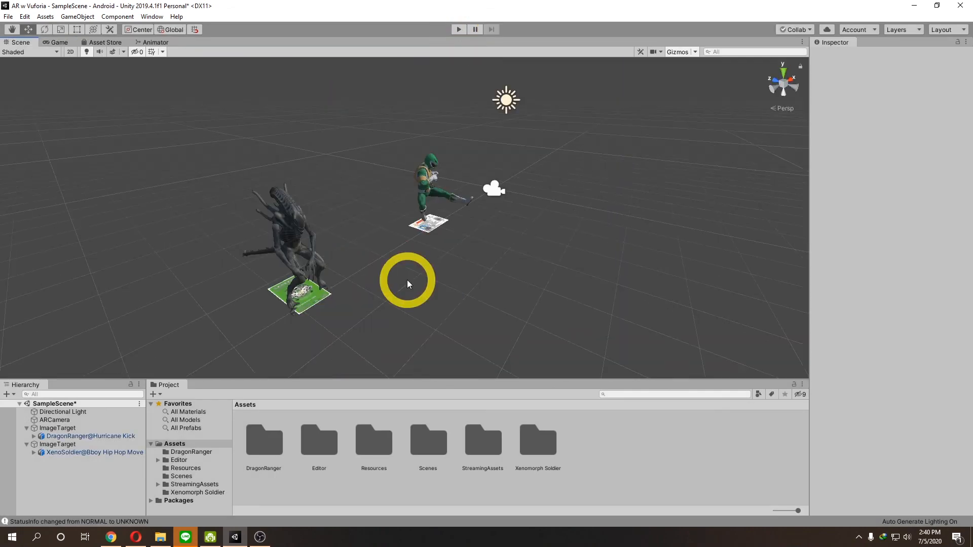